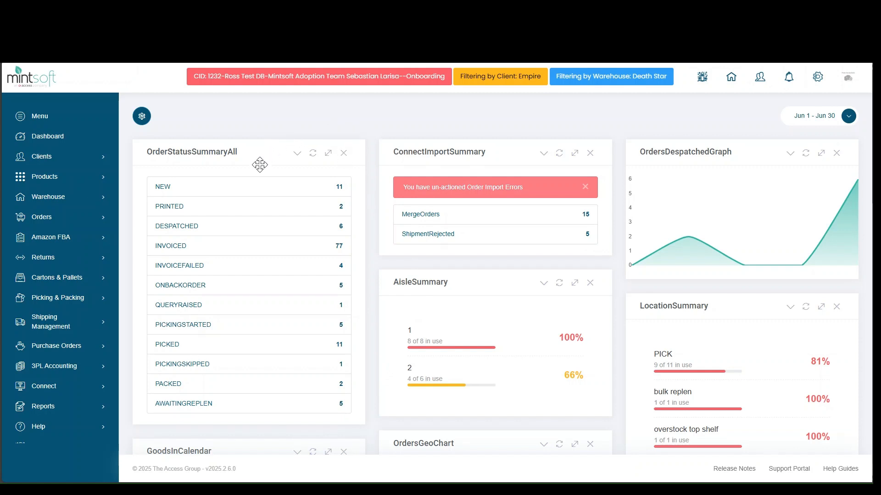
# Open the batch templates from the batch management page and start a new template
pyautogui.click(64, 307)
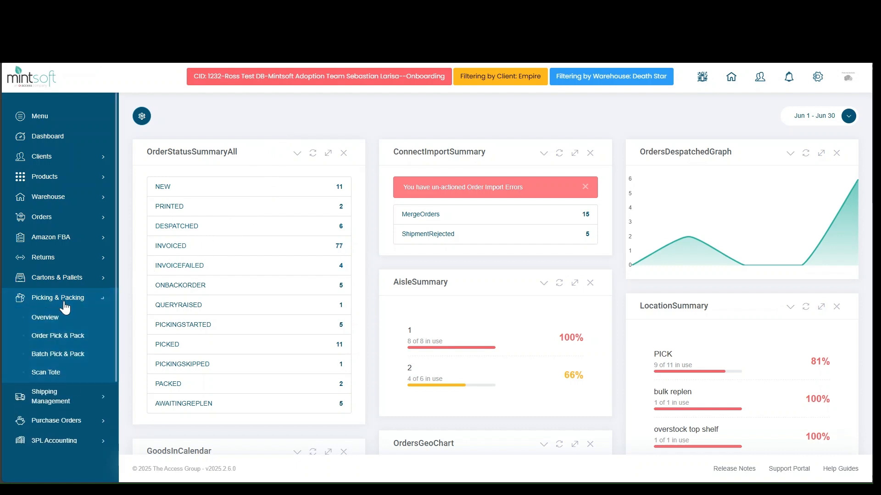
pyautogui.scroll(-1, 64, 307)
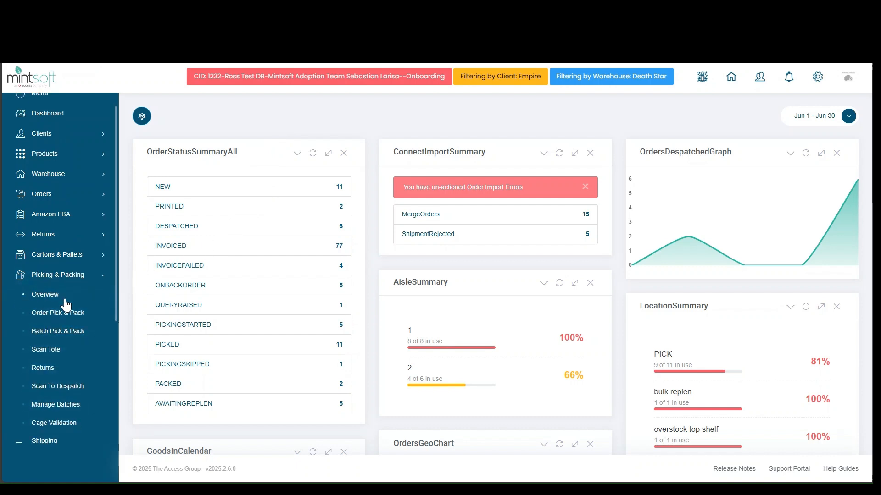
pyautogui.click(58, 405)
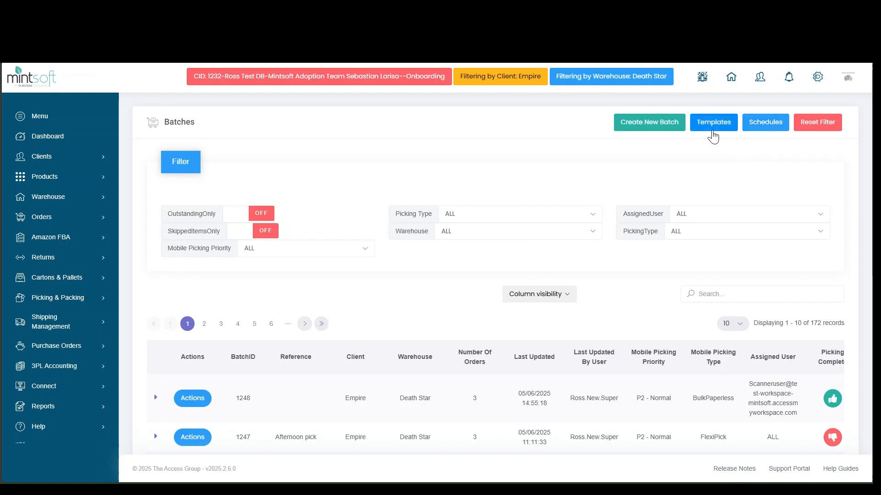
pyautogui.click(712, 123)
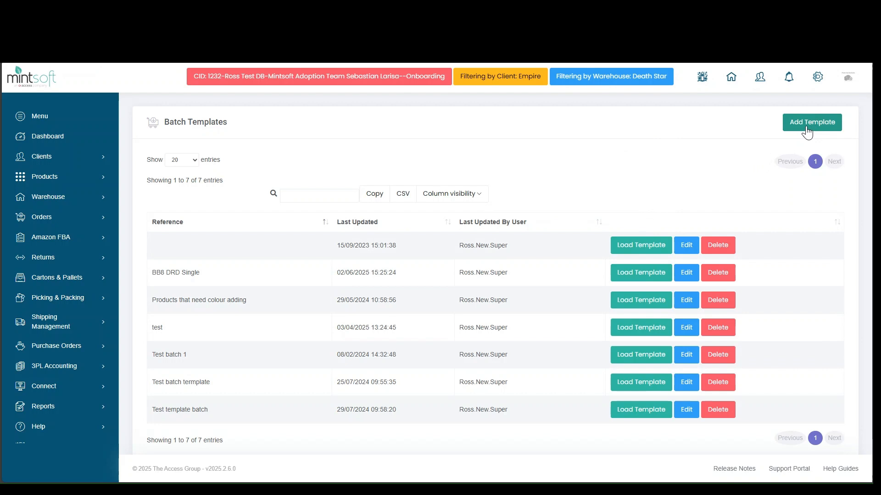
pyautogui.click(807, 131)
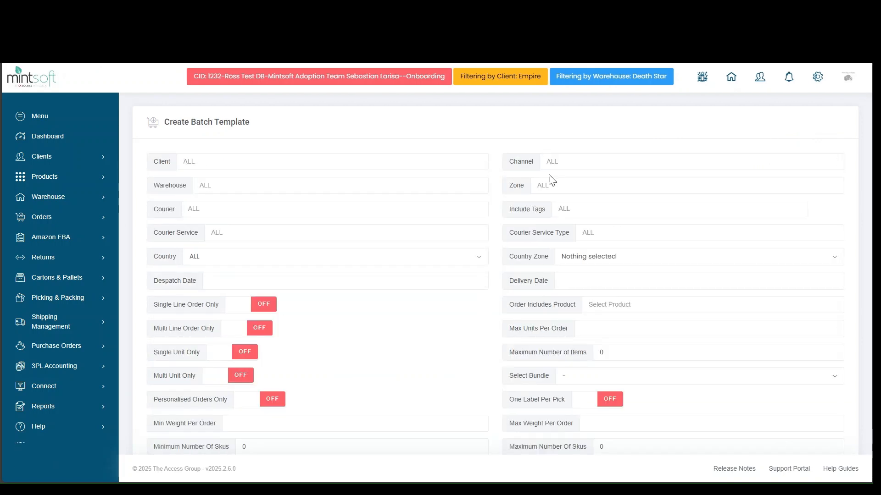
# Restrict the new batch template to the client Empire
pyautogui.scroll(-1, 510, 135)
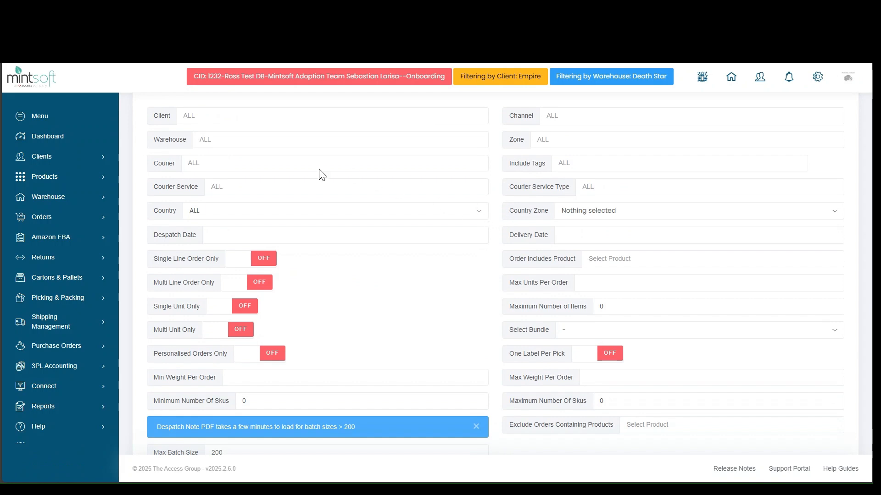
pyautogui.click(211, 116)
pyautogui.click(205, 136)
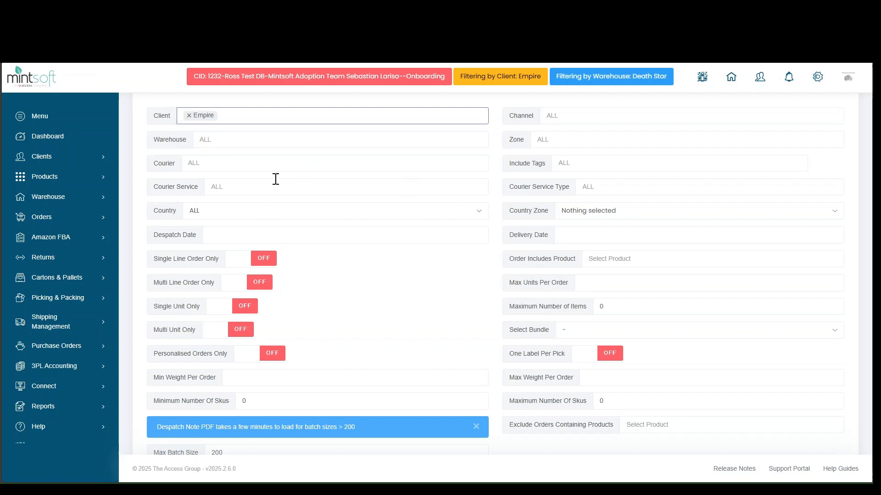
# Look through the available couriers and courier services for the template without selecting any
pyautogui.click(231, 165)
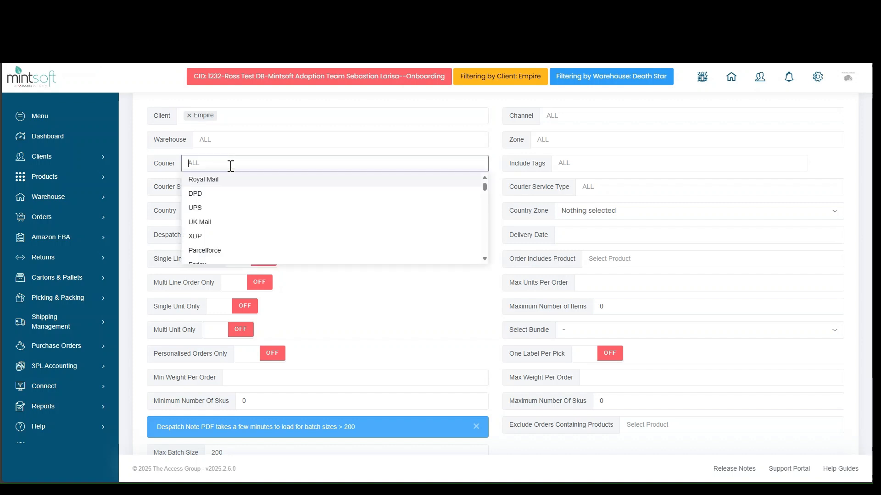
pyautogui.click(177, 164)
pyautogui.click(243, 187)
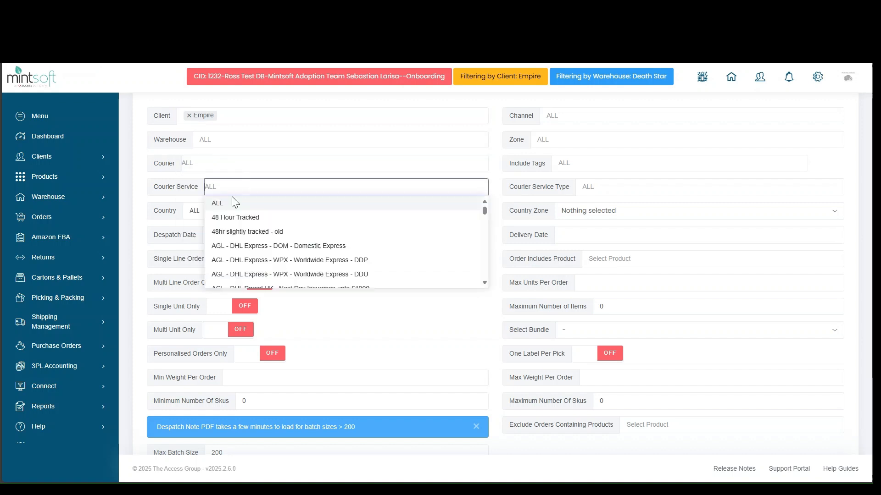
pyautogui.click(176, 186)
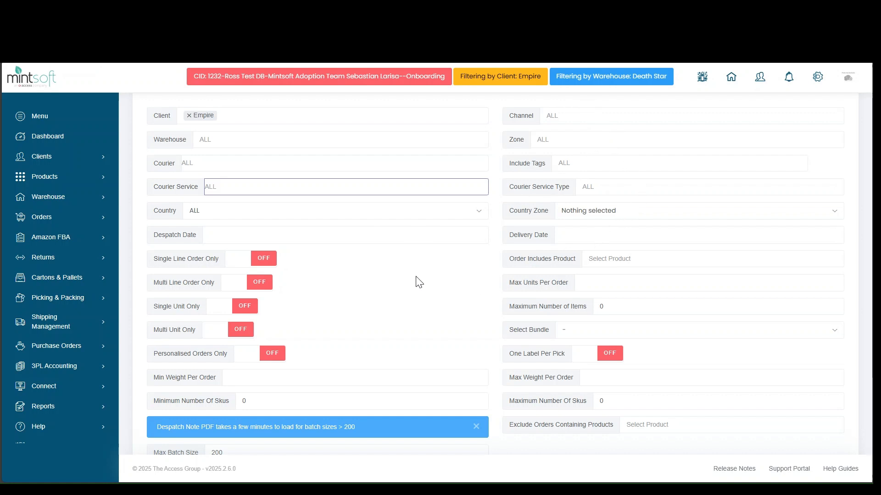
# Try limiting the template to single line orders and view the products available for Order Includes Product
pyautogui.scroll(-1, 417, 282)
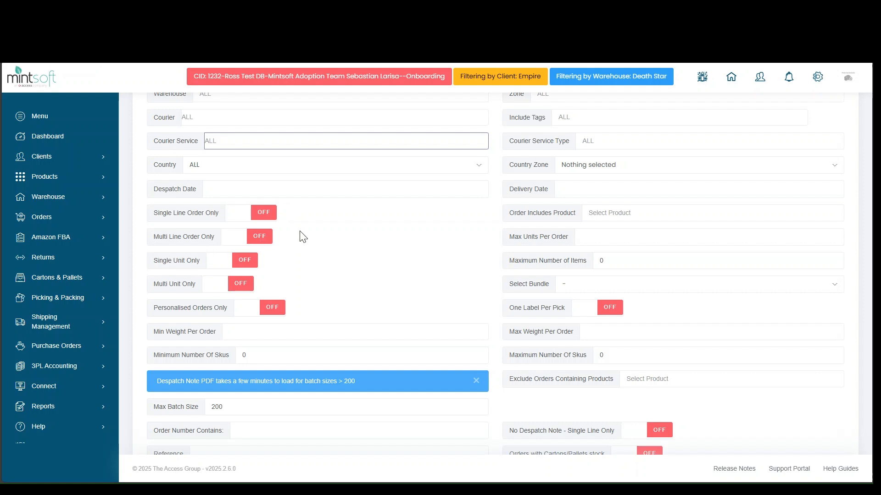
pyautogui.click(271, 212)
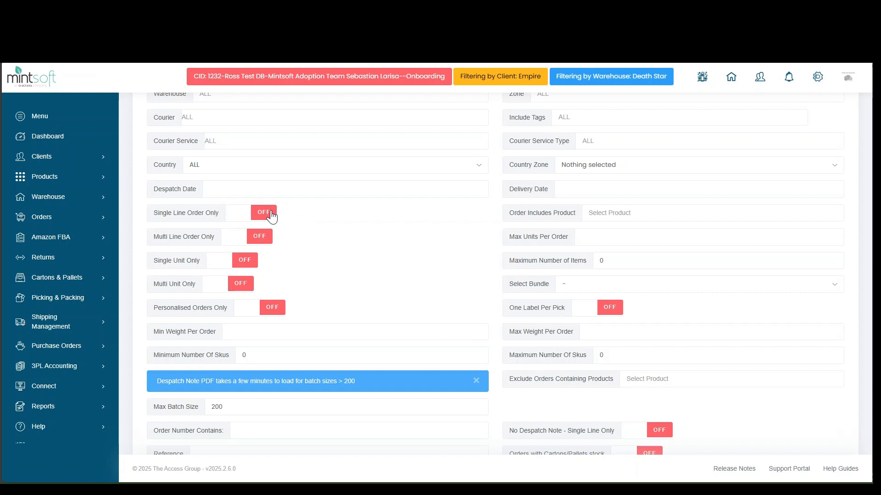
pyautogui.click(623, 215)
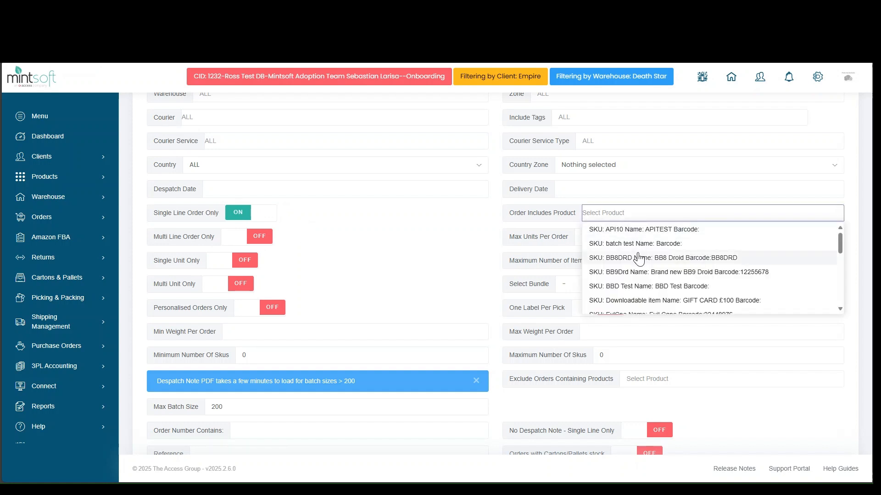
pyautogui.click(490, 219)
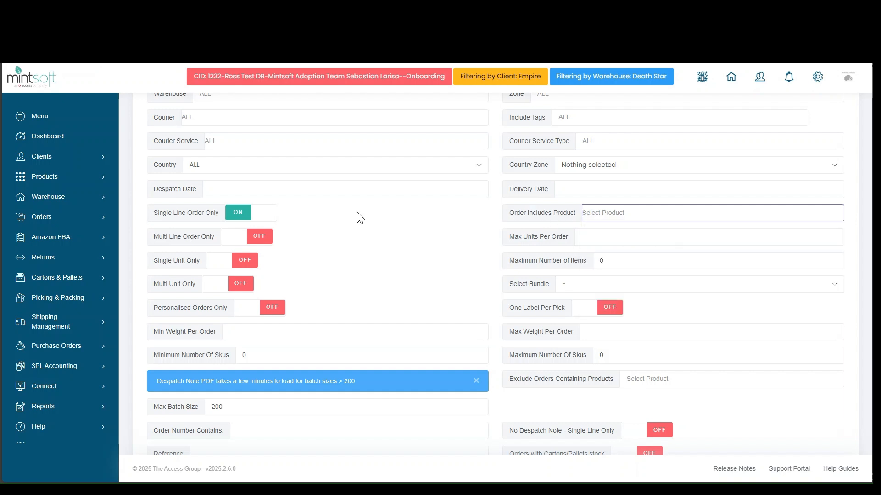
pyautogui.click(232, 212)
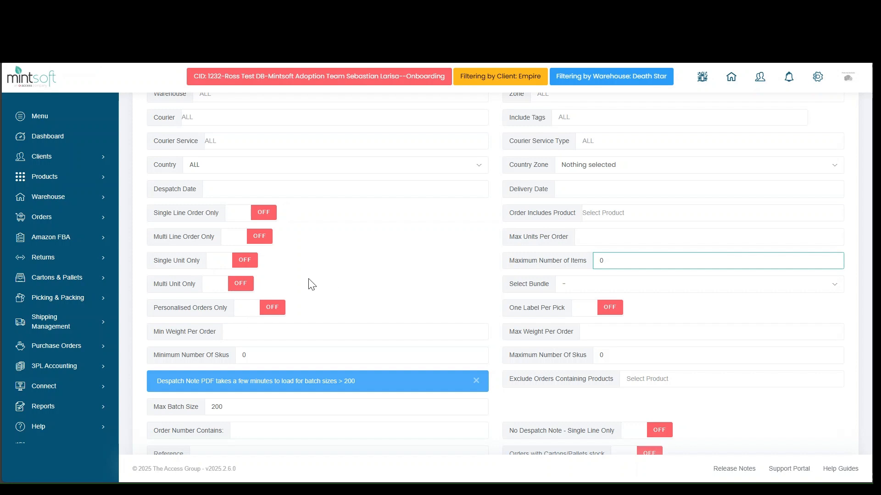
# Try limiting the template to multi unit orders and examine the Max Units Per Order setting
pyautogui.click(235, 287)
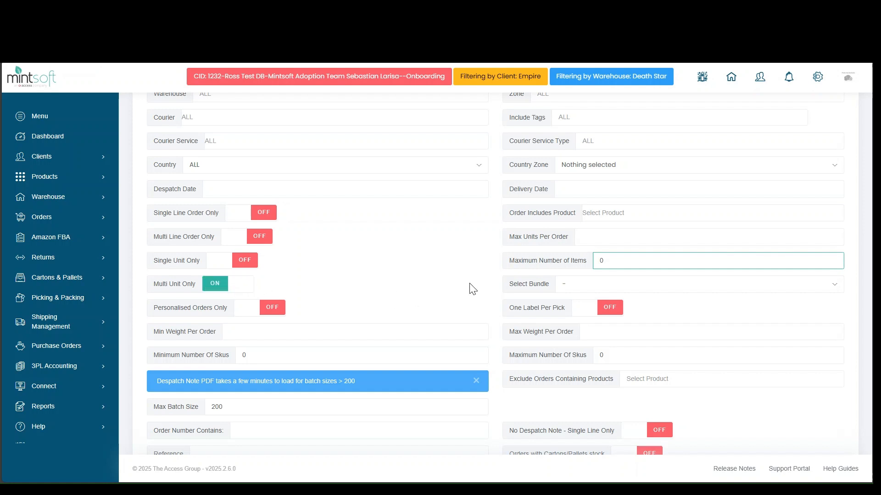
pyautogui.click(605, 240)
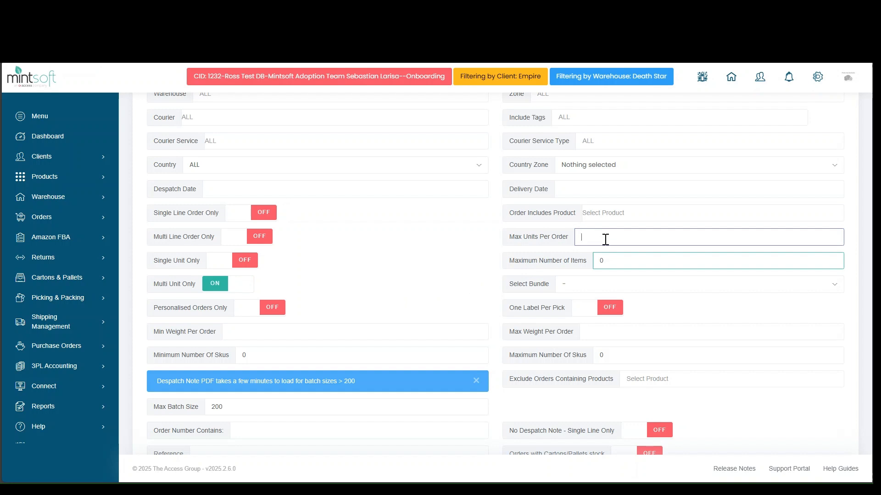
pyautogui.click(214, 286)
# Examine the remaining template settings, including the products that can be excluded and the Reference field
pyautogui.scroll(-1, 405, 296)
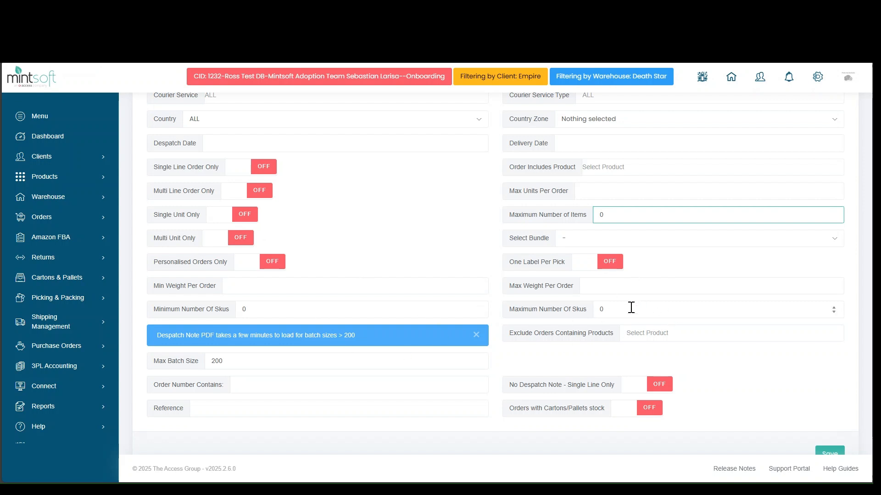
pyautogui.scroll(-1, 555, 350)
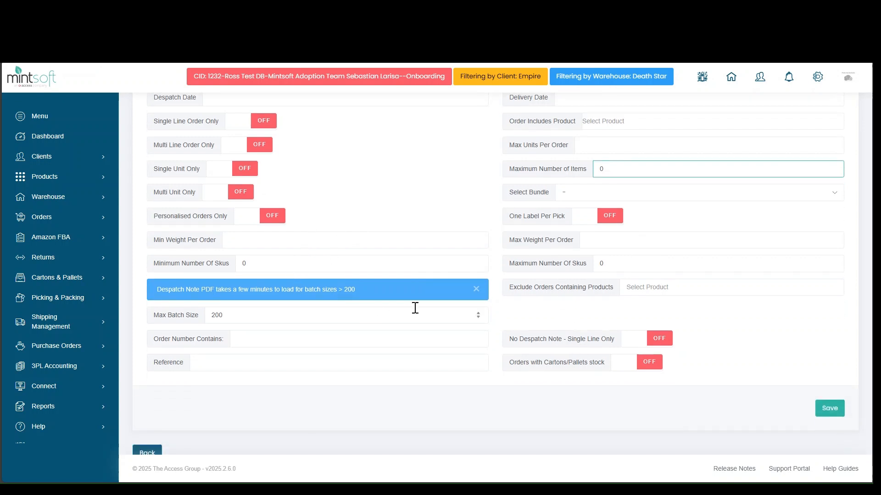
pyautogui.click(656, 287)
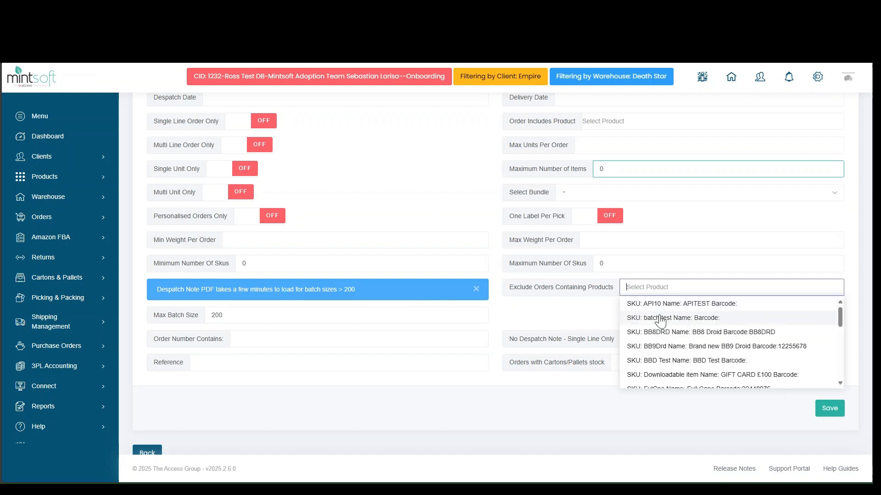
pyautogui.click(584, 321)
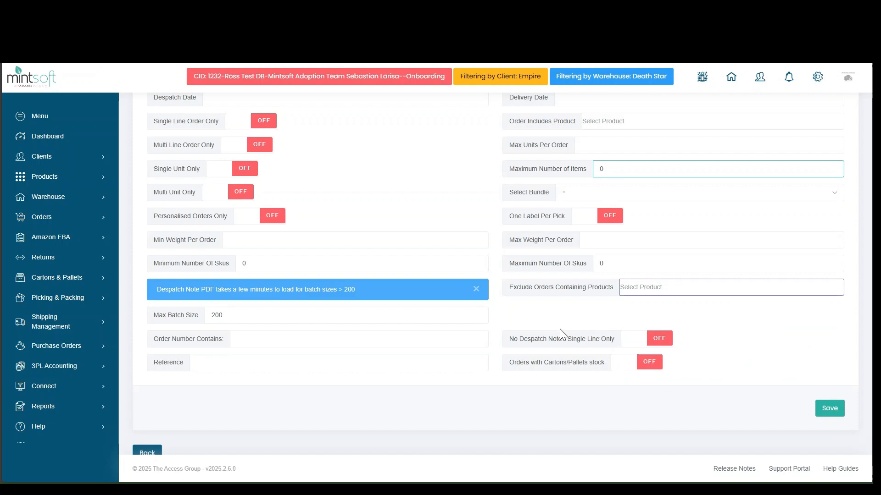
pyautogui.click(209, 362)
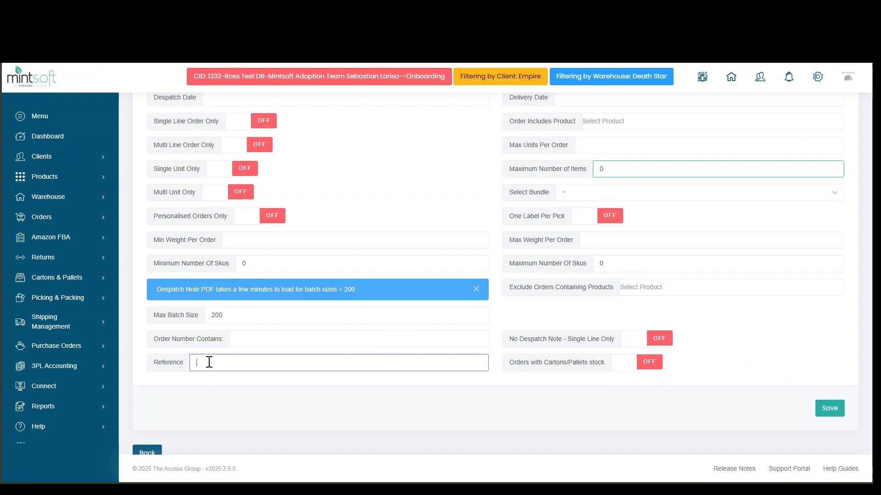
pyautogui.click(256, 395)
# Add the Fragile tag to the template's included tags
pyautogui.scroll(1, 419, 342)
pyautogui.scroll(2, 425, 340)
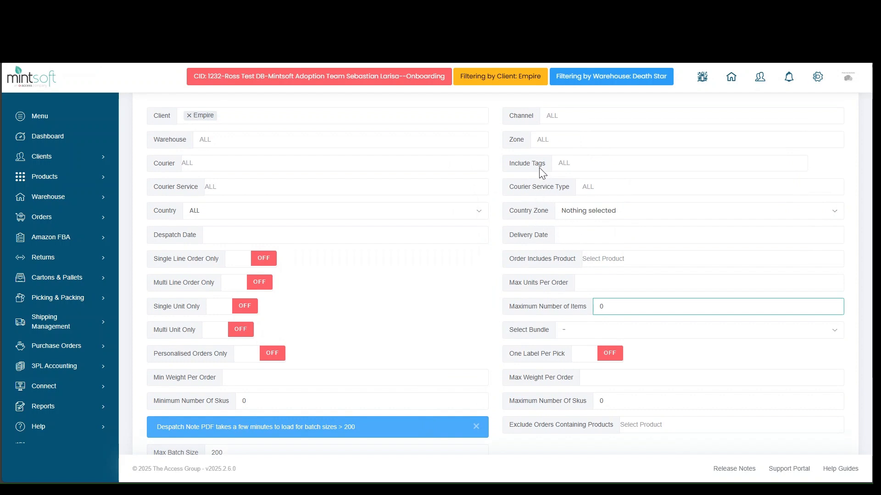
pyautogui.click(579, 168)
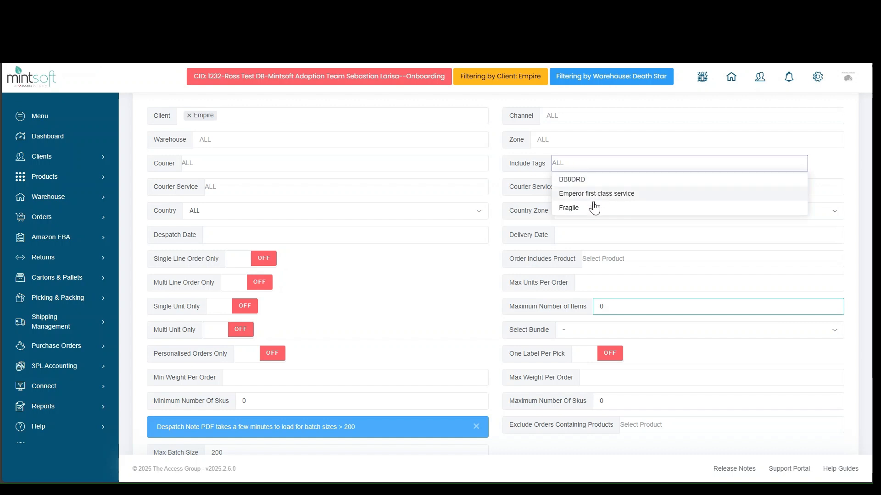
pyautogui.click(648, 206)
pyautogui.click(513, 178)
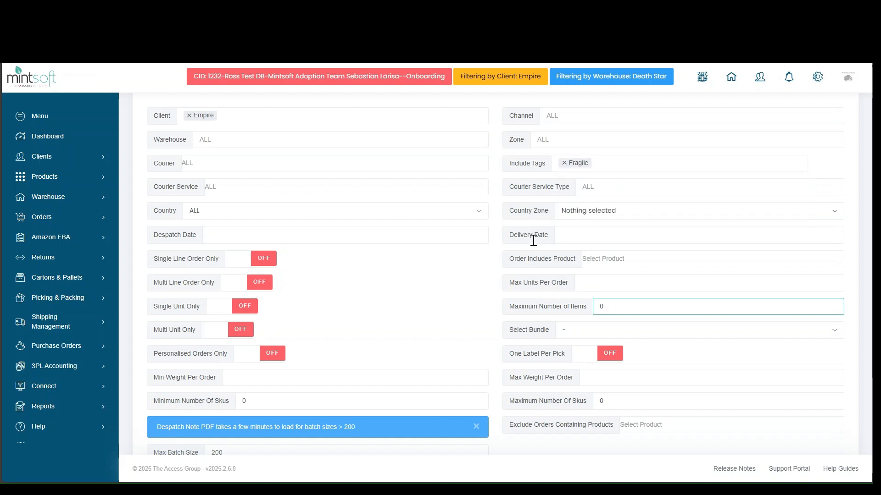
# Set the template's maximum batch size to 10 and its reference to Fragile
pyautogui.scroll(-2, 513, 268)
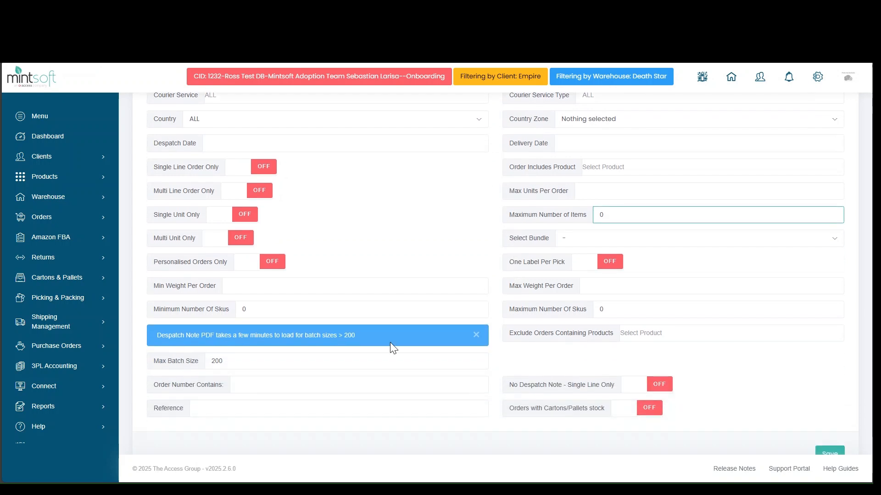
pyautogui.click(235, 361)
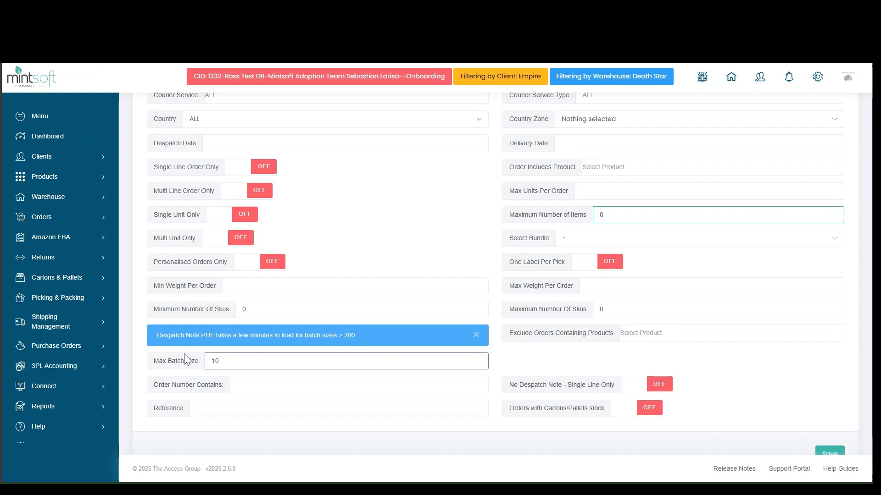
pyautogui.click(227, 407)
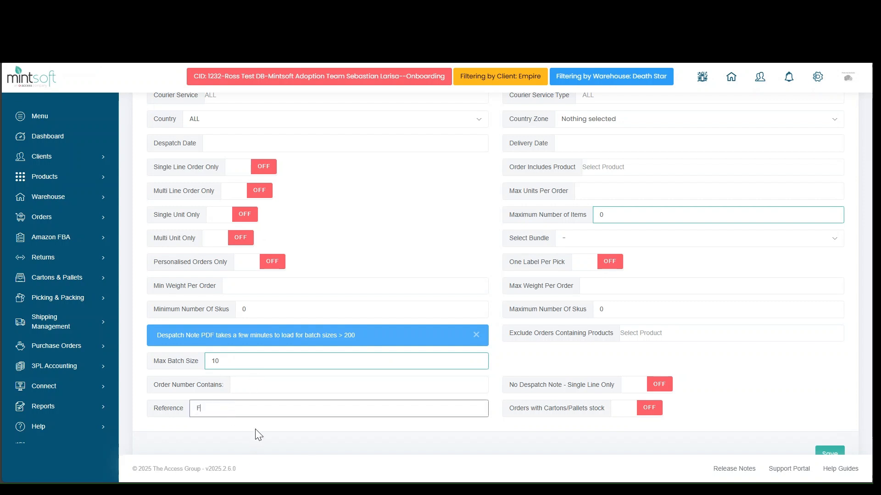
pyautogui.write('Fragile')
# Save the new batch template
pyautogui.scroll(-1, 265, 428)
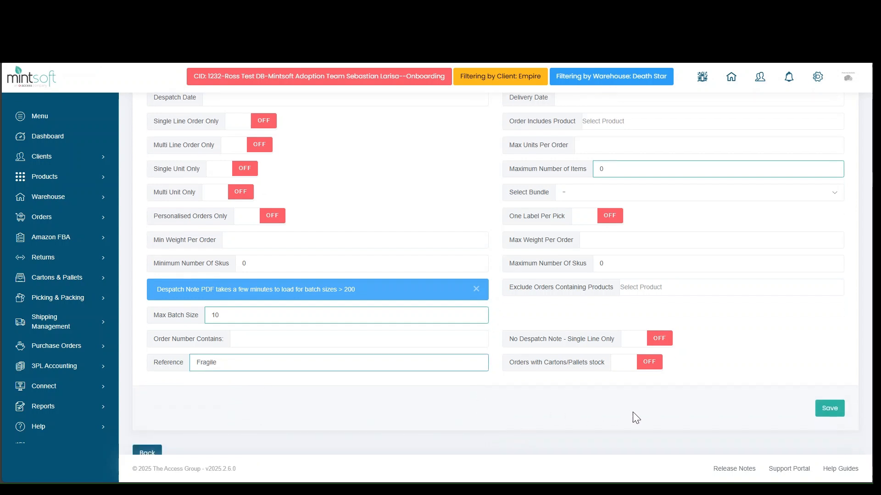
pyautogui.scroll(-1, 640, 422)
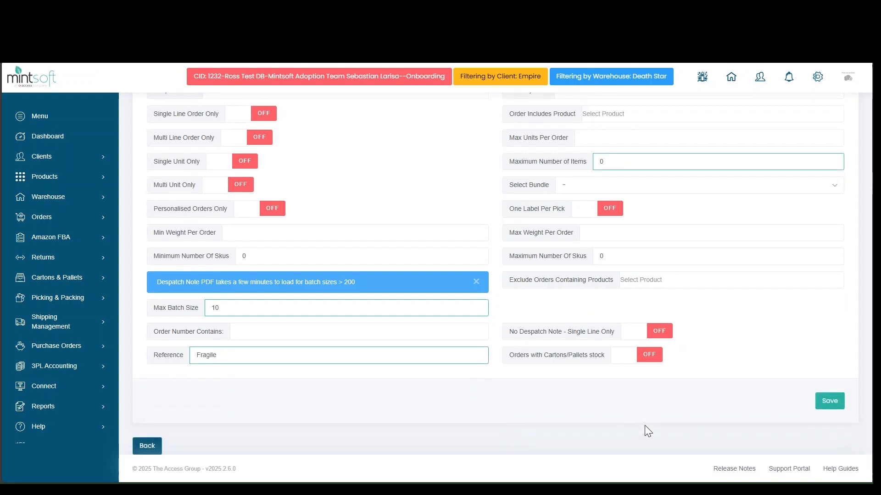
pyautogui.click(830, 401)
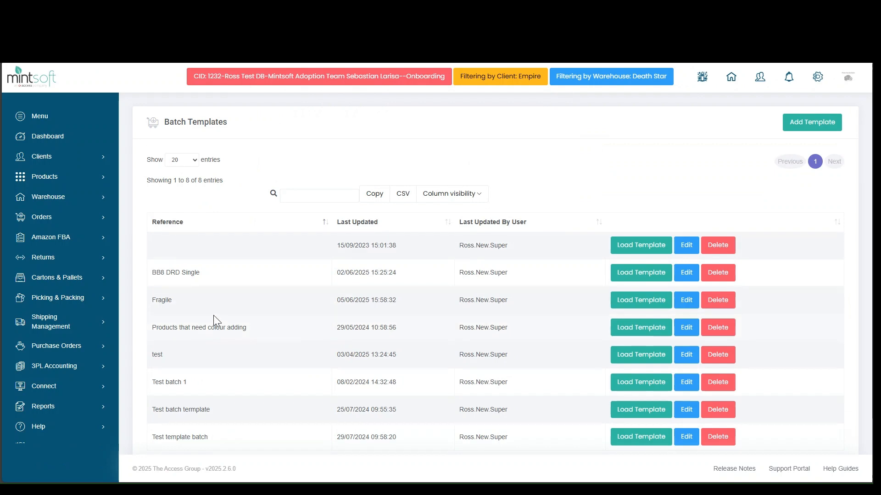
# Open the batch schedules from the batch management page and start a new batch schedule
pyautogui.click(104, 301)
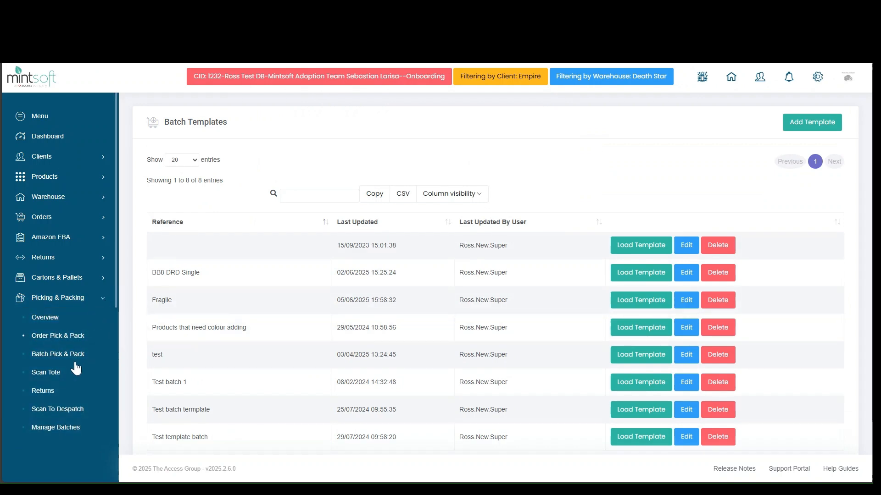
pyautogui.click(55, 427)
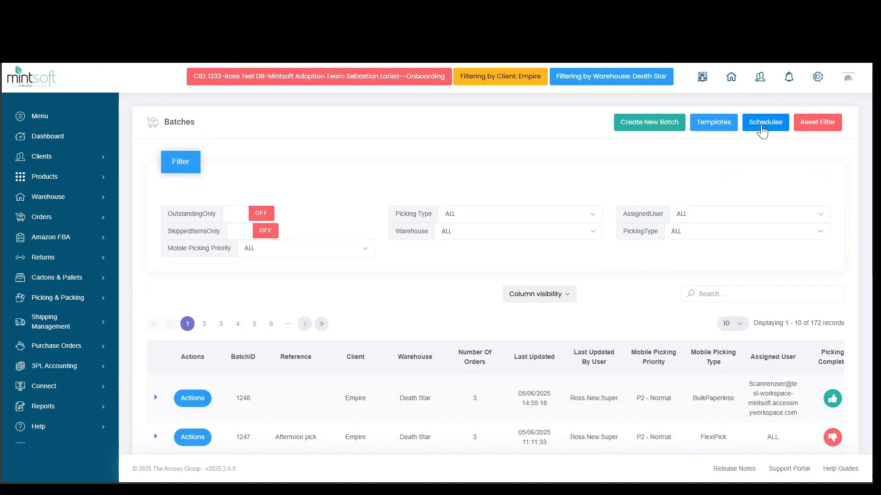
pyautogui.click(762, 131)
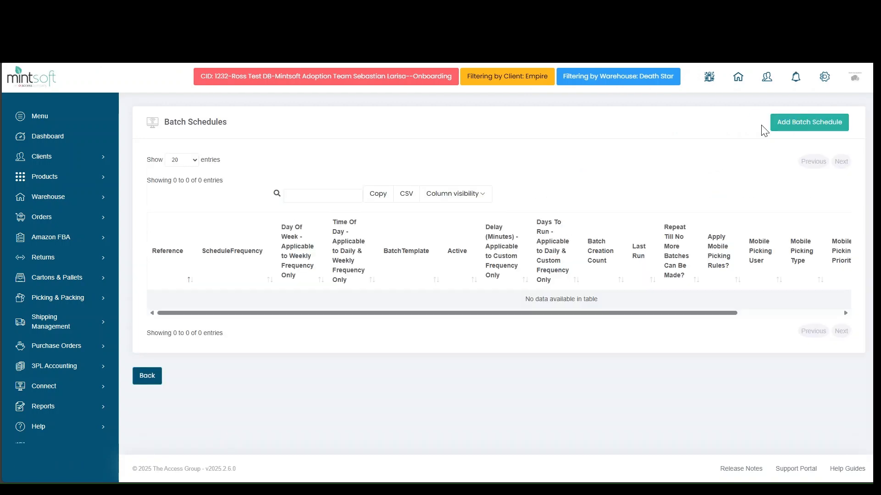
pyautogui.click(802, 126)
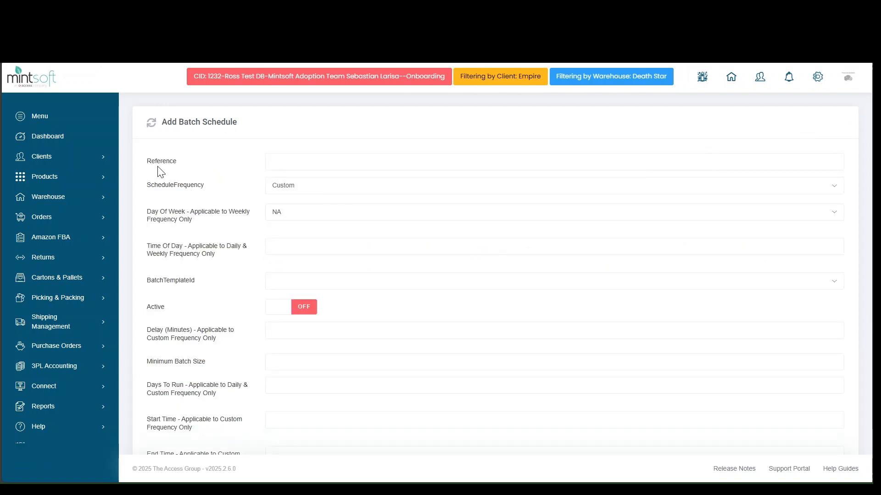
# Set the batch schedule's reference to Fragile and its frequency to Custom, leaving the day of week as NA
pyautogui.click(328, 161)
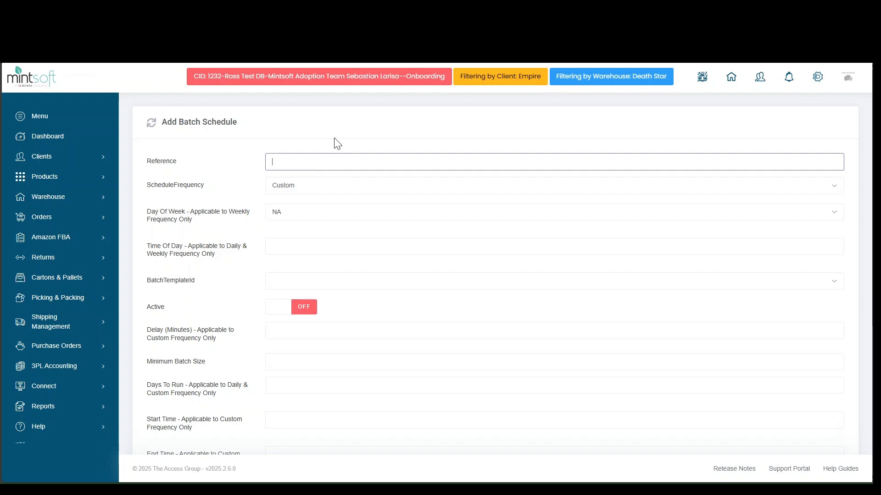
pyautogui.write('Fragile')
pyautogui.click(315, 188)
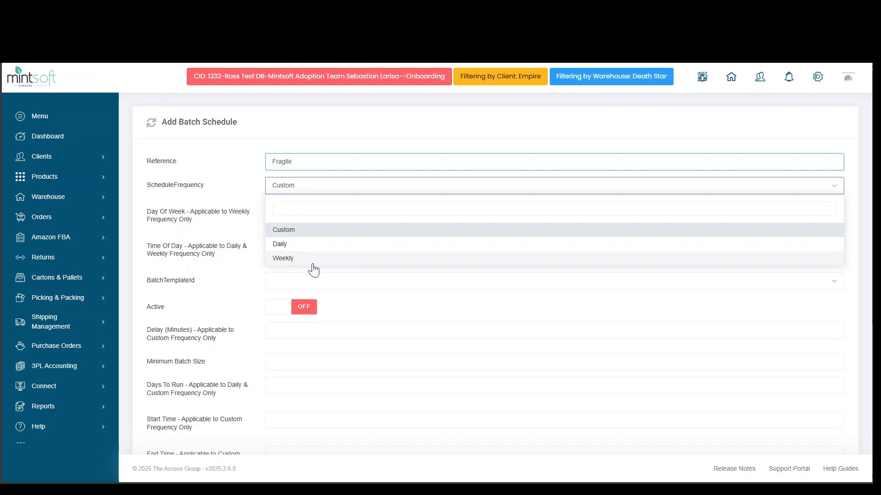
pyautogui.click(295, 235)
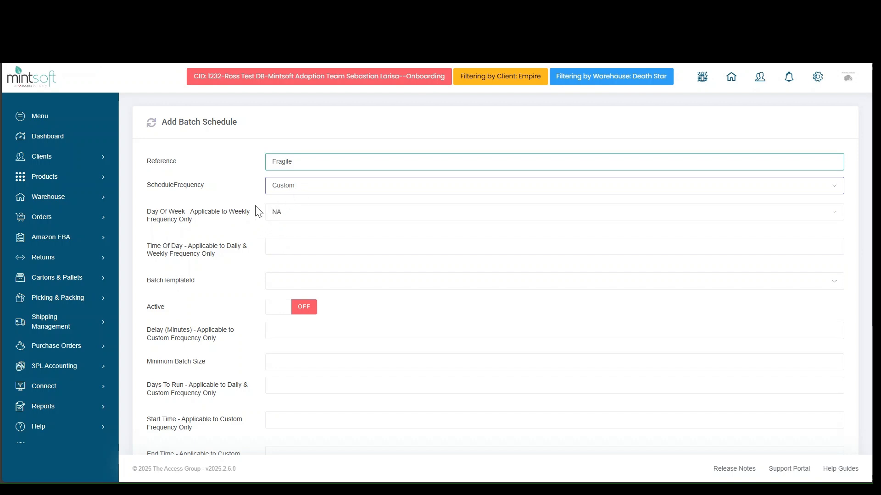
pyautogui.click(274, 217)
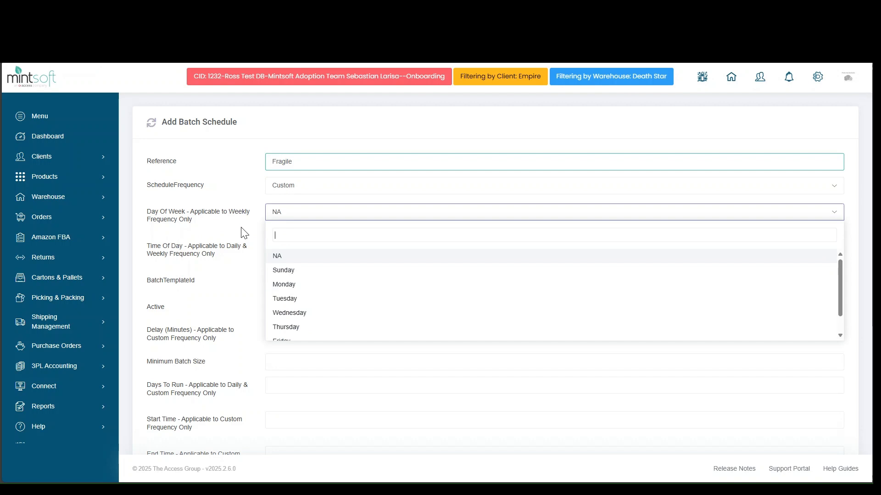
pyautogui.click(262, 221)
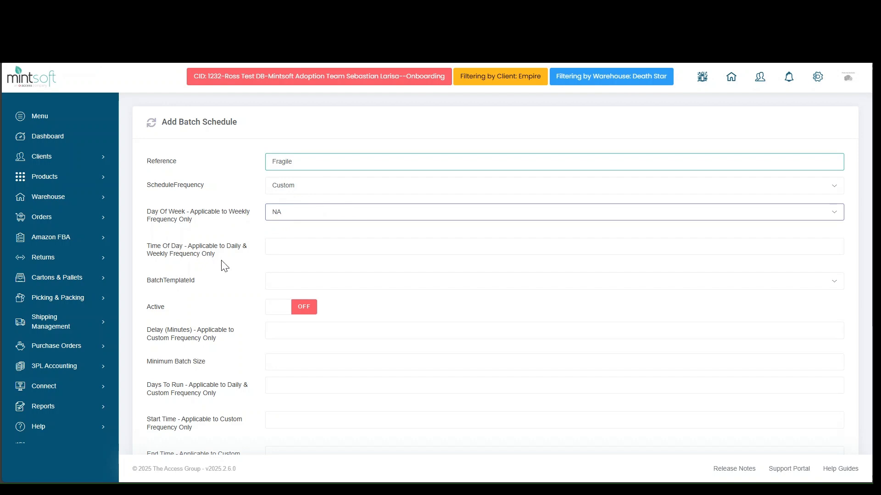
# Assign the Fragile batch template to the schedule and switch the schedule to active
pyautogui.scroll(-1, 228, 270)
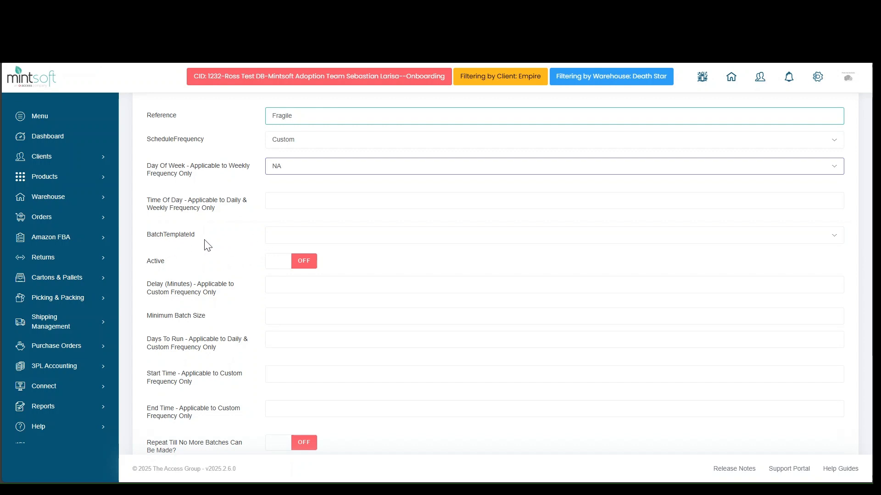
pyautogui.click(313, 239)
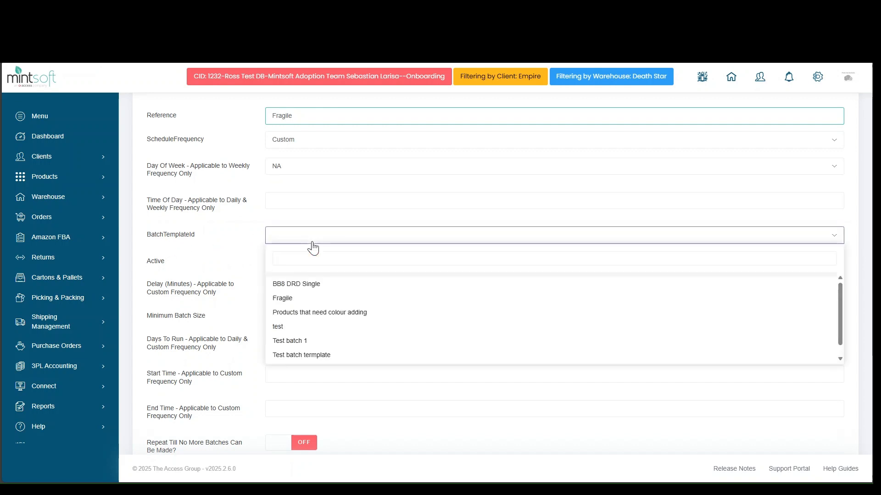
pyautogui.click(304, 300)
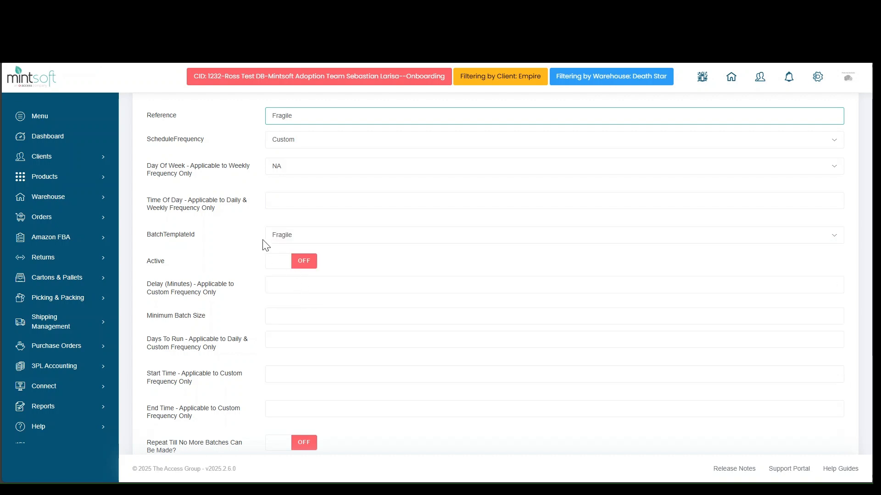
pyautogui.scroll(-1, 256, 247)
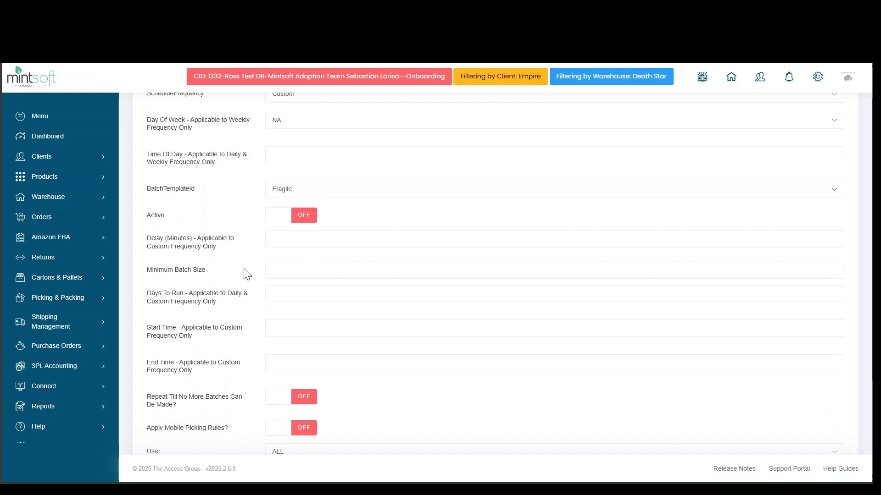
pyautogui.click(294, 223)
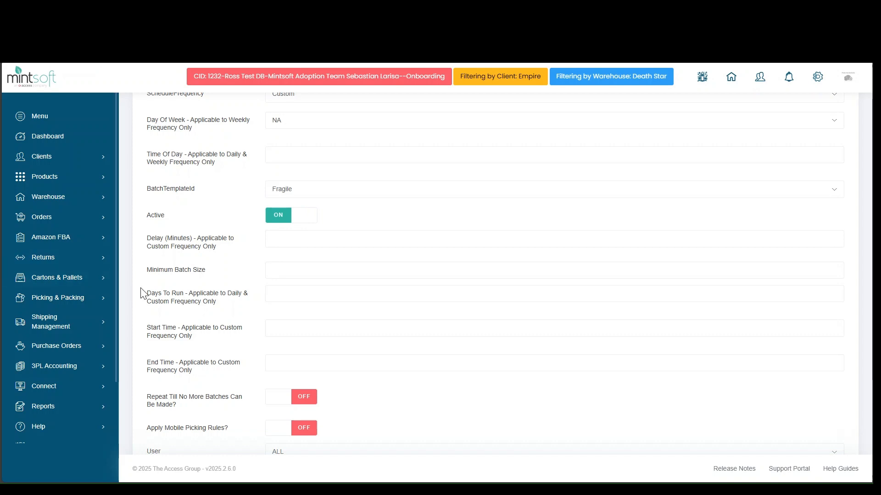
# Set the schedule's delay to 15 minutes and its minimum batch size to 2
pyautogui.scroll(-1, 202, 280)
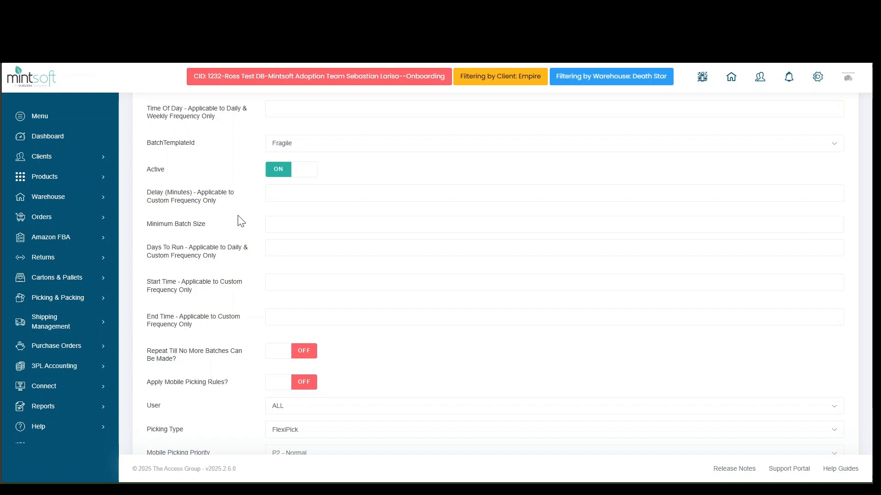
pyautogui.click(290, 198)
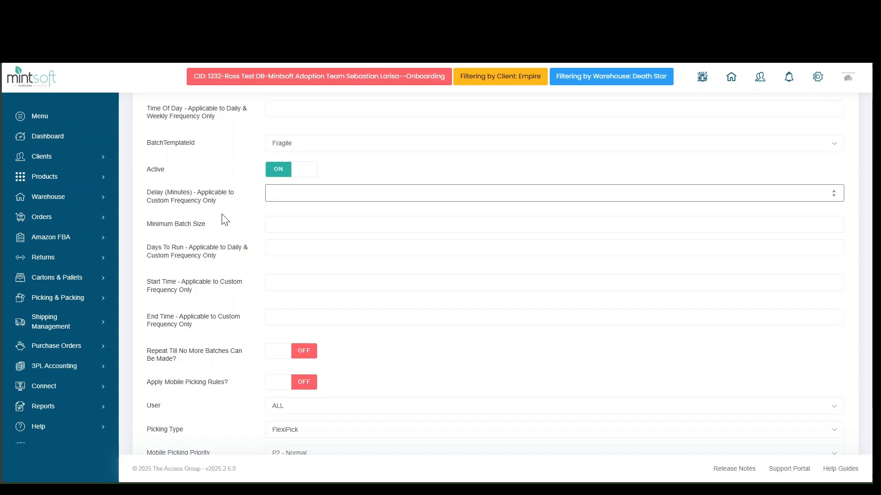
pyautogui.write('15')
pyautogui.scroll(-1, 216, 183)
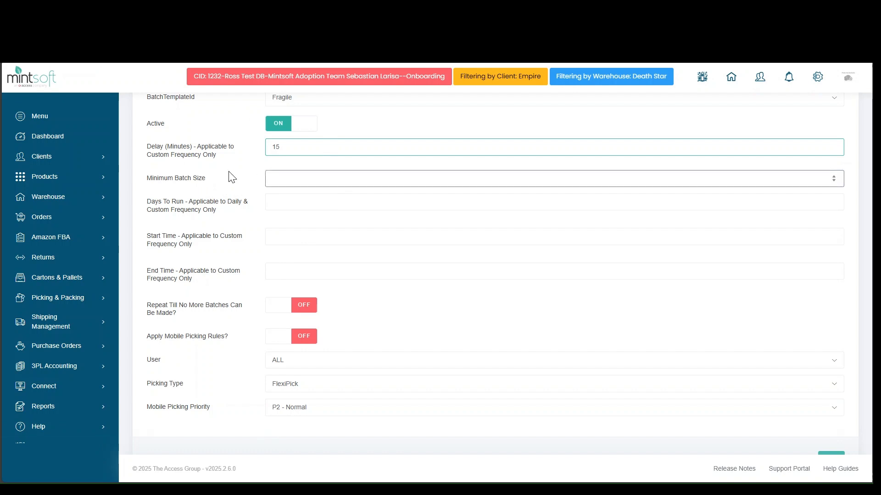
pyautogui.write('2')
# Choose Monday, Tuesday, Wednesday, Thursday and Friday as the schedule's days to run
pyautogui.click(243, 208)
pyautogui.click(306, 206)
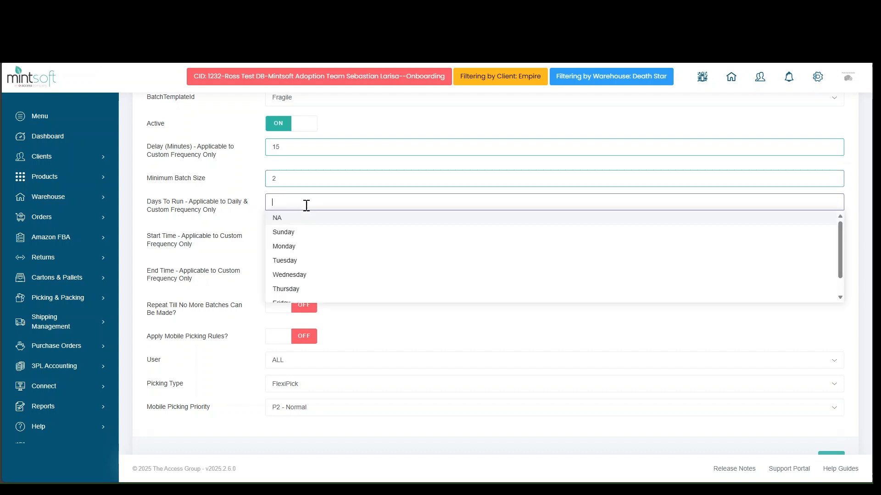
pyautogui.click(314, 245)
pyautogui.click(370, 206)
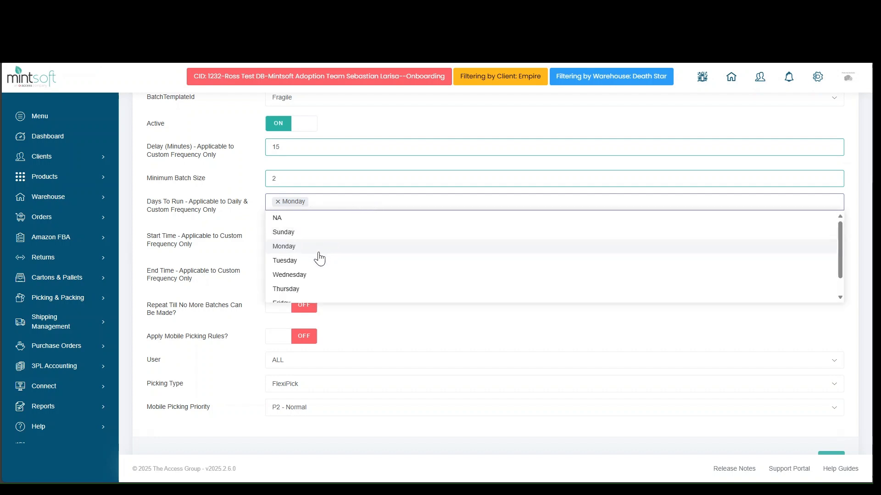
pyautogui.click(316, 259)
pyautogui.click(362, 207)
pyautogui.click(342, 274)
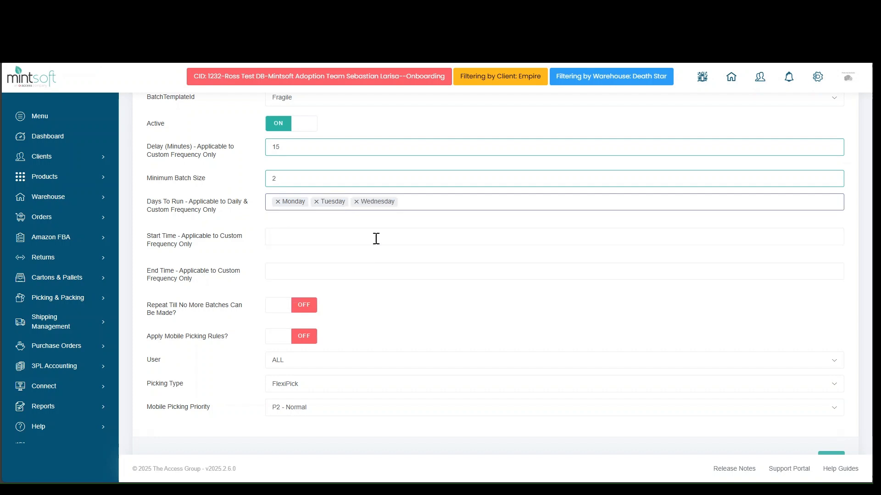
pyautogui.click(409, 202)
pyautogui.click(329, 290)
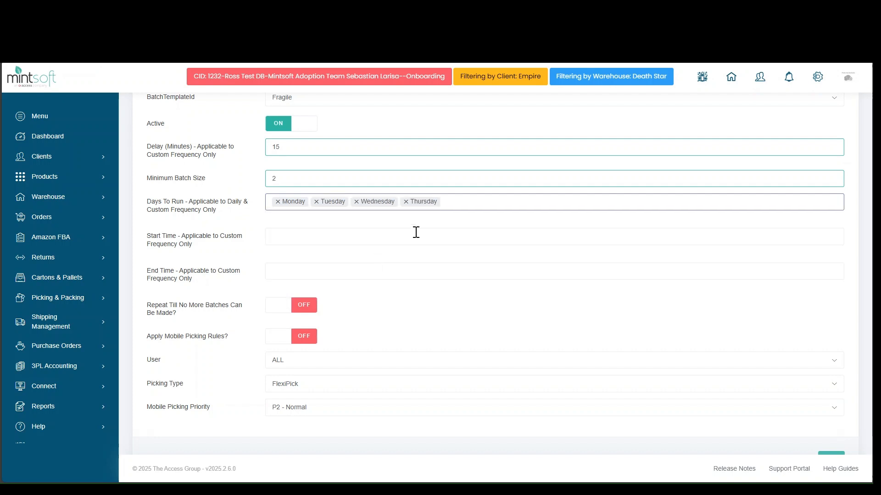
pyautogui.click(447, 203)
pyautogui.scroll(-1, 344, 293)
pyautogui.click(338, 285)
pyautogui.click(255, 248)
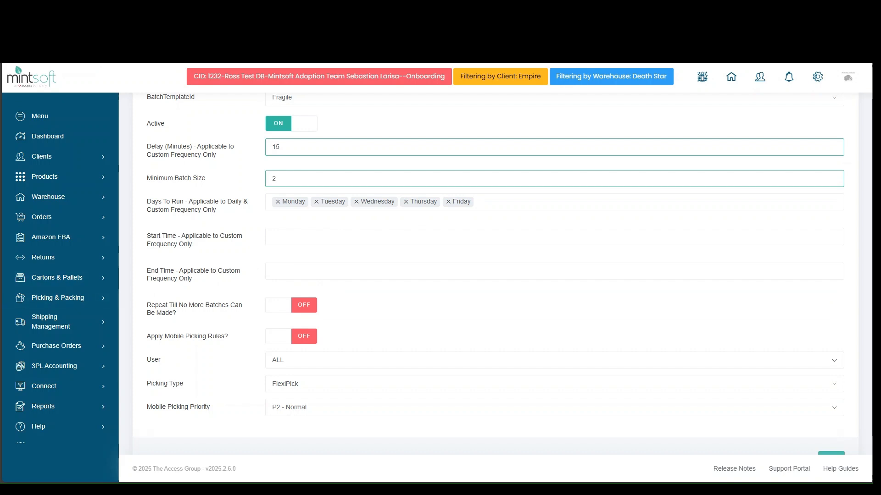
# Set the schedule's start time to 09:00 and its end time to 17:30
pyautogui.click(289, 238)
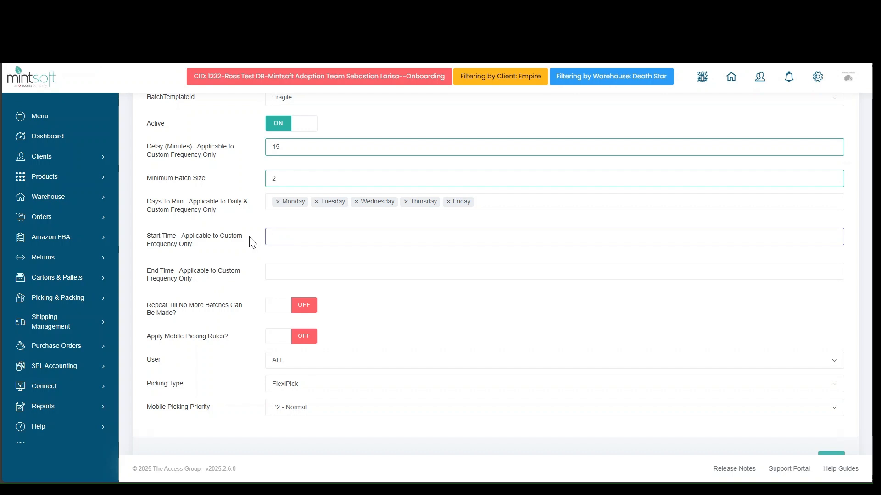
pyautogui.write('09:00')
pyautogui.click(292, 267)
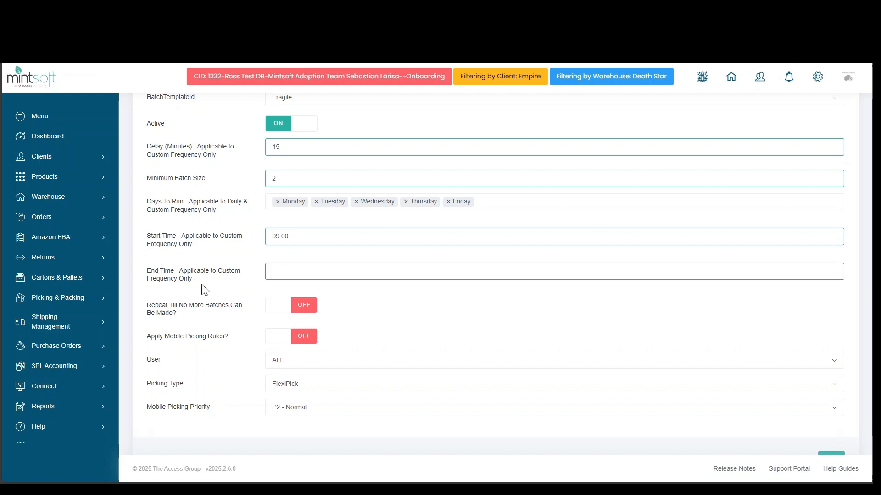
pyautogui.write('17:30')
# Enable repeating till no more batches can be made and applying mobile picking rules for the schedule
pyautogui.click(298, 316)
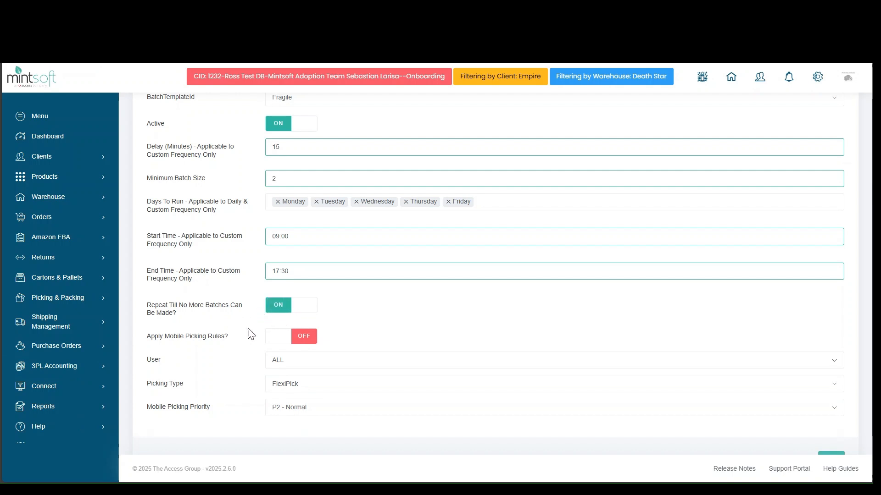
pyautogui.scroll(-1, 243, 339)
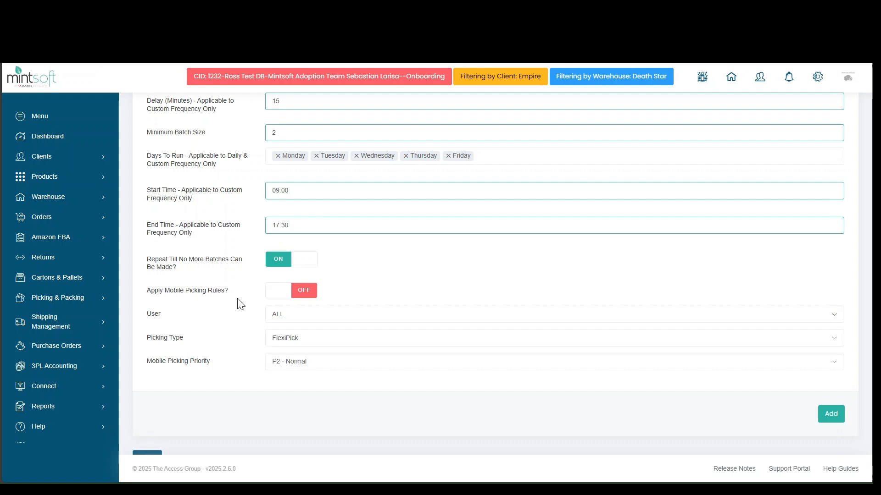
pyautogui.click(295, 302)
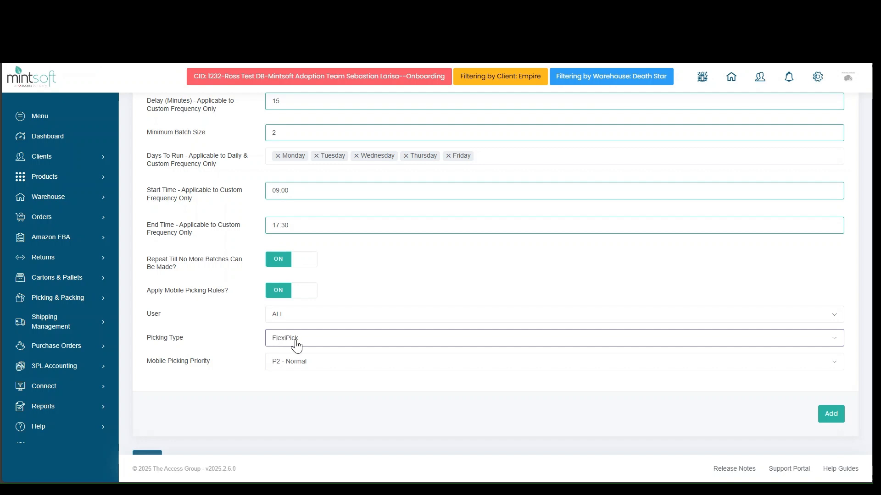
# Keep the mobile picking priority at P2 - Normal and add the batch schedule
pyautogui.scroll(-1, 247, 350)
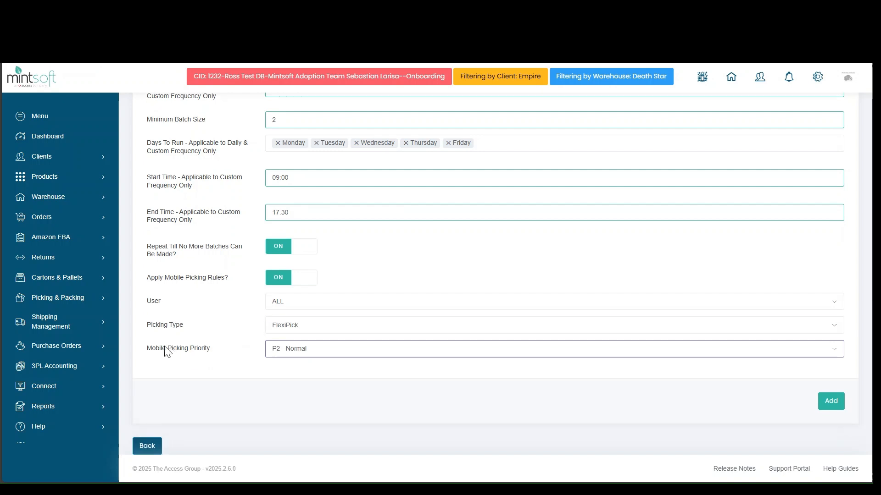
pyautogui.click(301, 354)
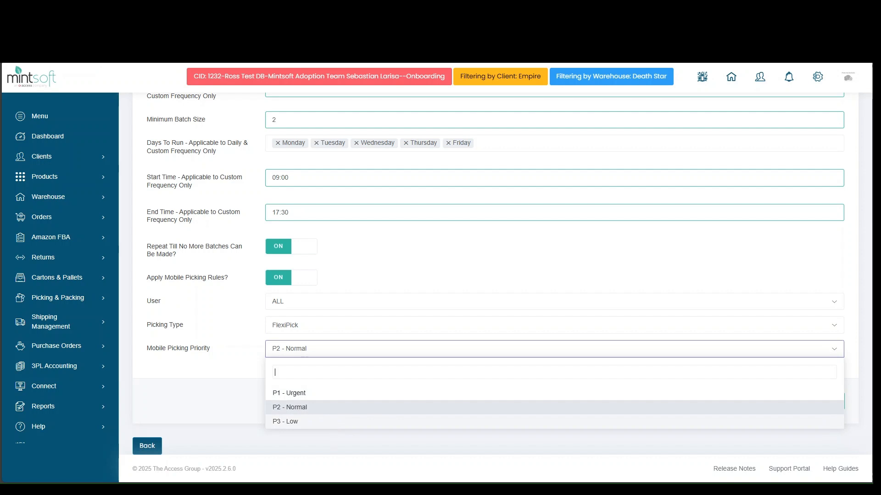
pyautogui.click(182, 378)
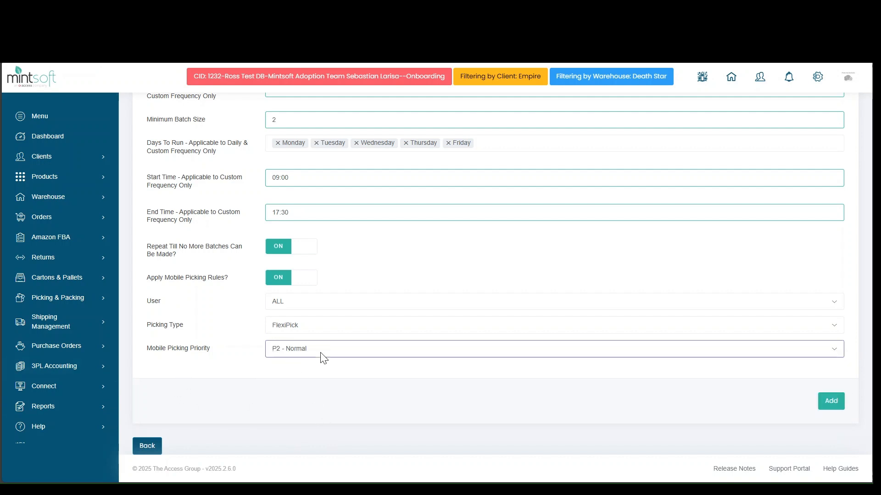
pyautogui.click(833, 402)
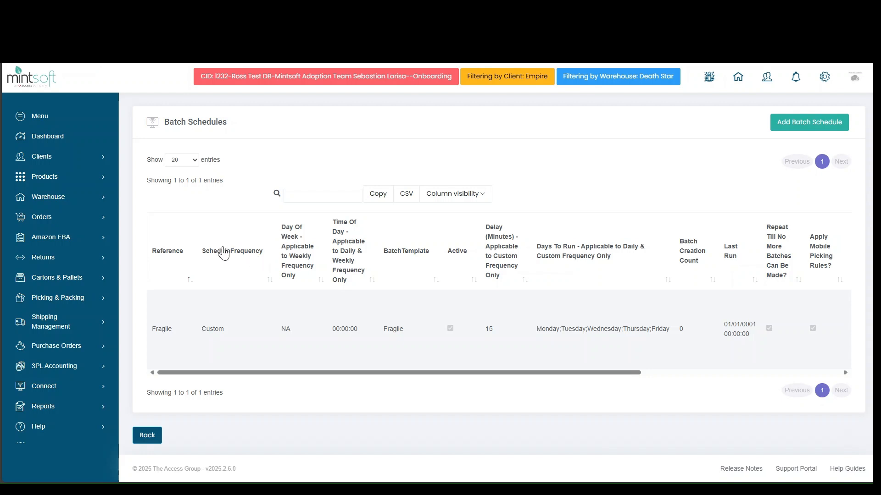
# Open the orders overview and check which new orders carry the Fragile tag
pyautogui.click(84, 219)
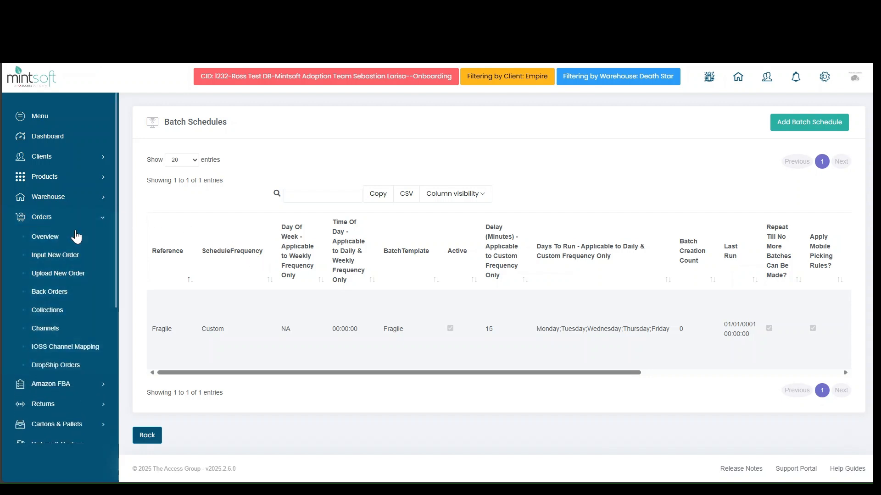
pyautogui.click(75, 239)
pyautogui.scroll(-5, 422, 289)
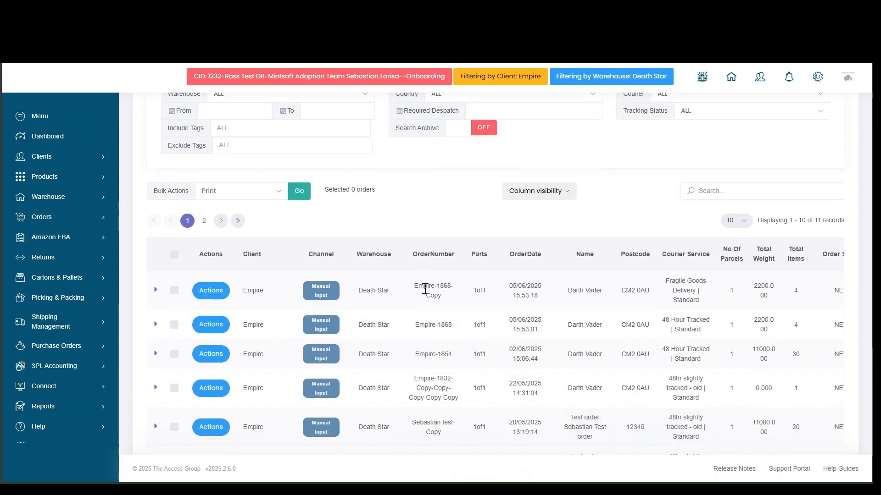
pyautogui.hscroll(4, 434, 290)
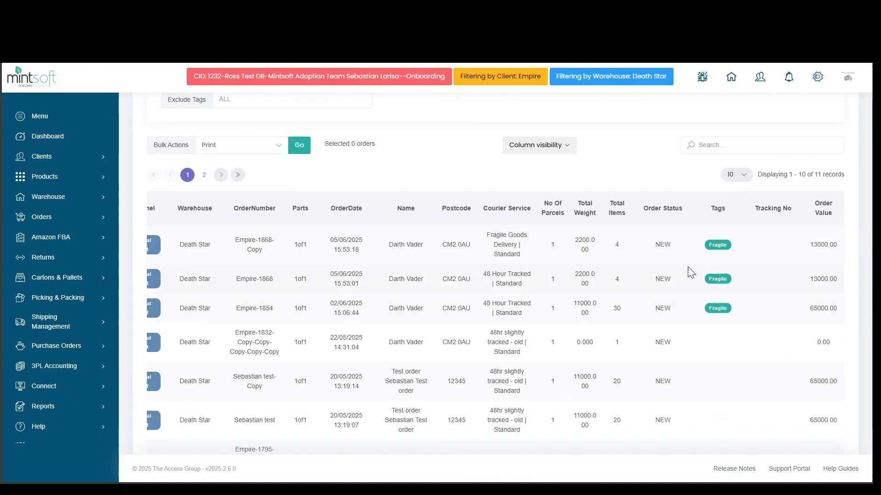
pyautogui.hscroll(-4, 388, 298)
pyautogui.scroll(4, 194, 256)
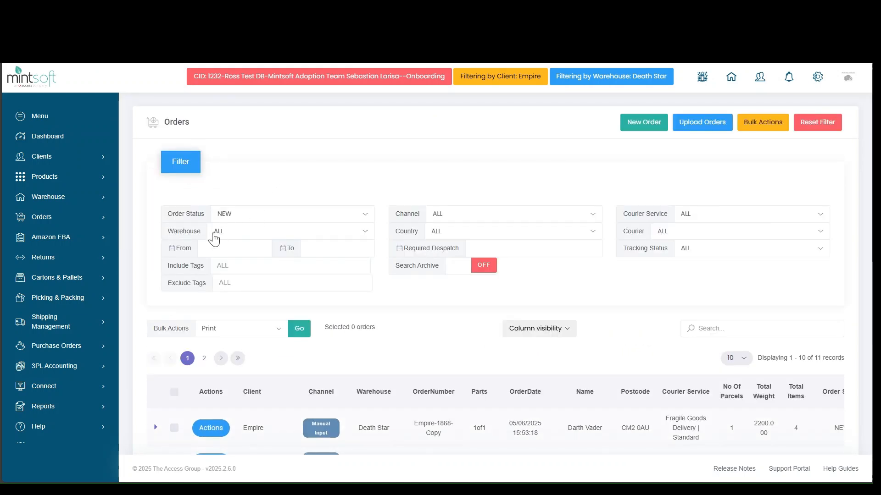
# Return to the batch schedules through batch management and view the Fragile schedule's remaining columns and available actions
pyautogui.click(81, 308)
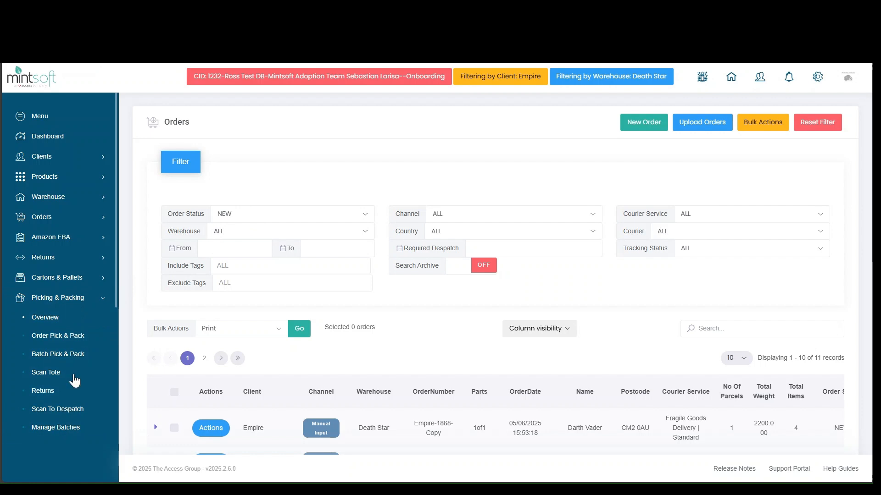
pyautogui.click(56, 428)
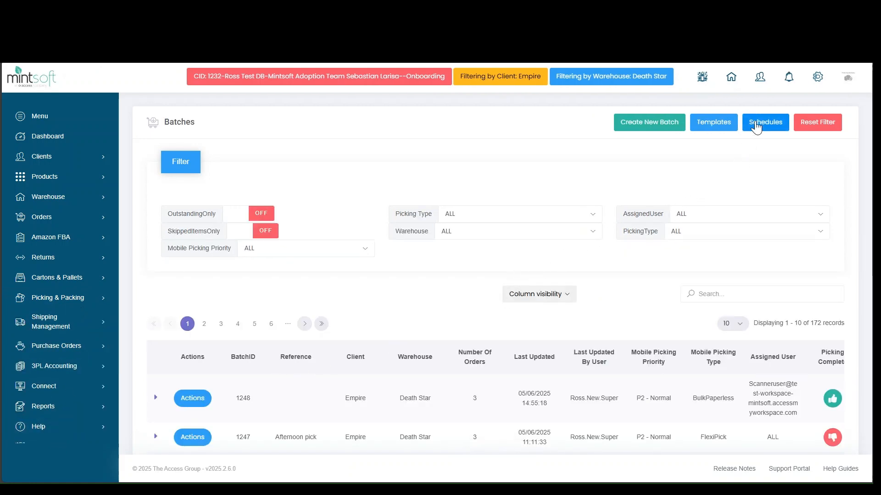
pyautogui.click(756, 125)
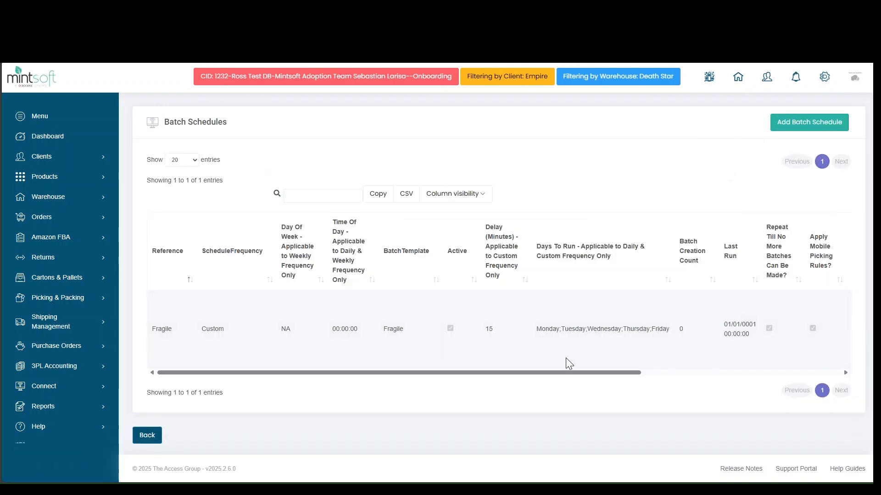
pyautogui.moveTo(485, 374); pyautogui.dragTo(710, 364)
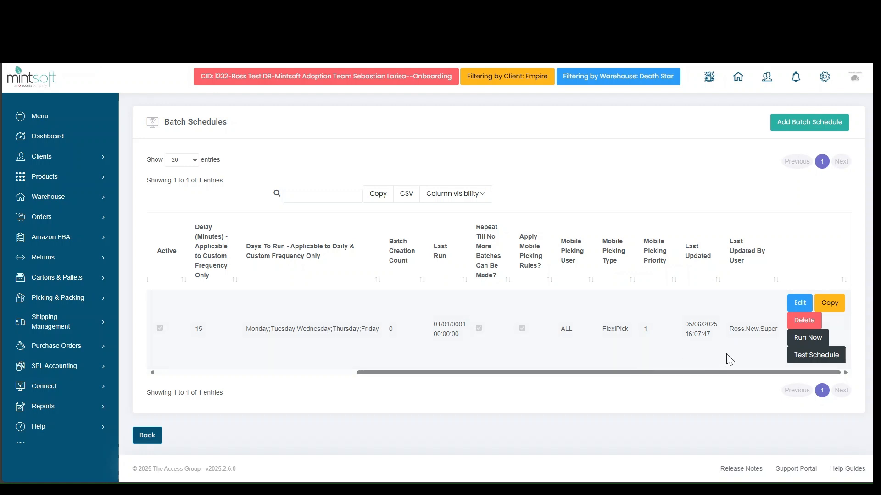
# Run the Fragile batch schedule immediately and view its updated run details
pyautogui.click(808, 338)
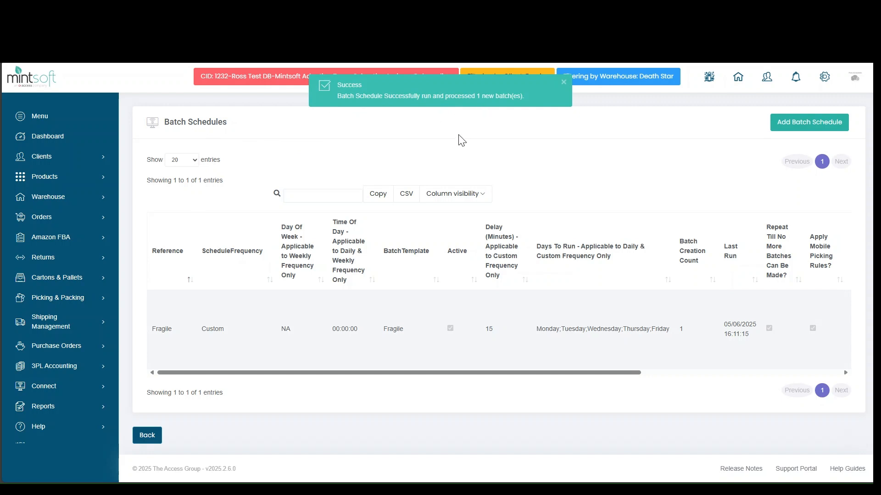
pyautogui.hscroll(10, 722, 264)
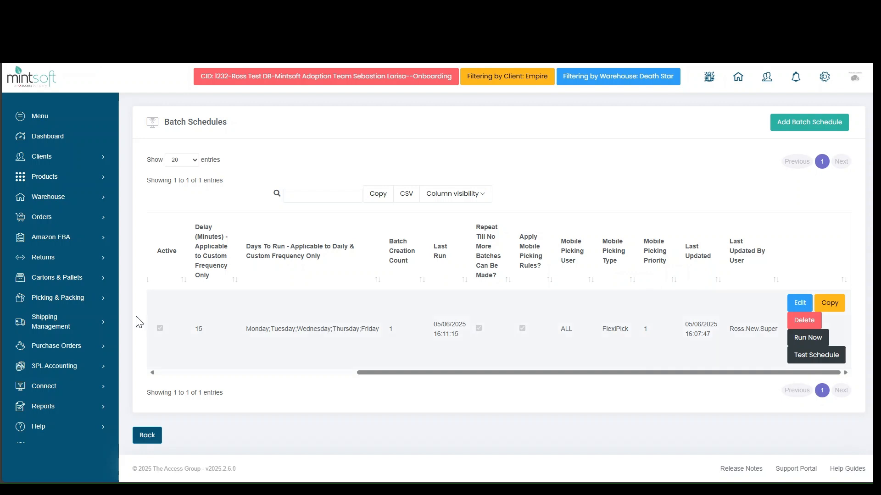
# Open the newest Fragile batch from batch management and check which orders it contains
pyautogui.click(92, 300)
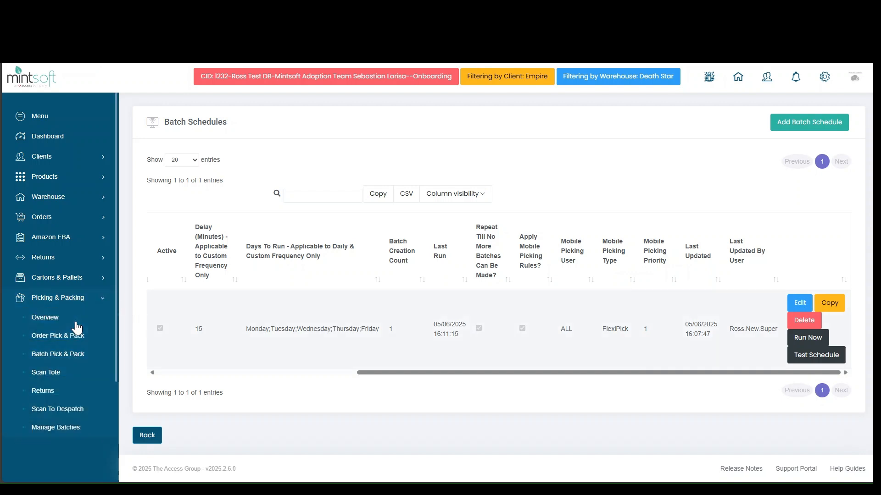
pyautogui.click(63, 434)
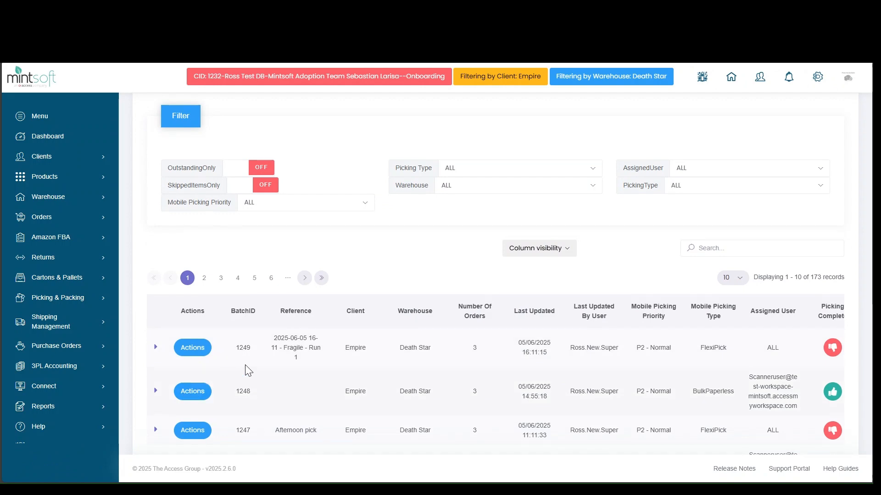
pyautogui.click(202, 351)
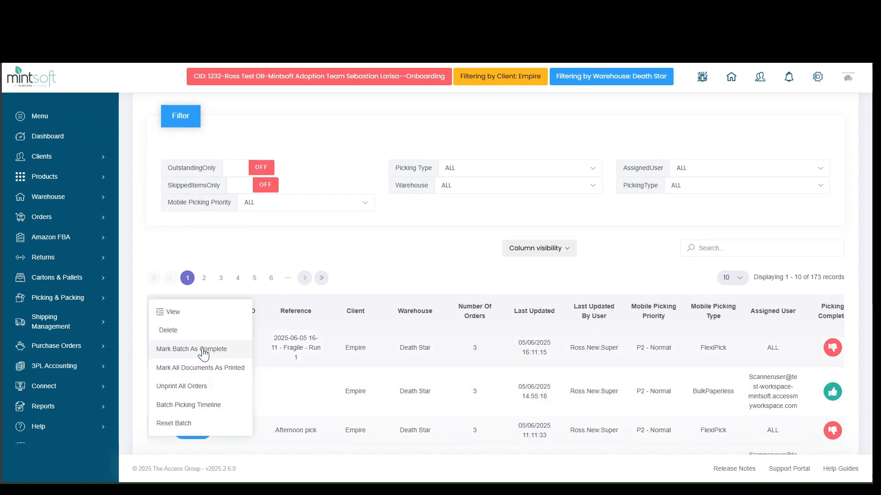
pyautogui.click(192, 311)
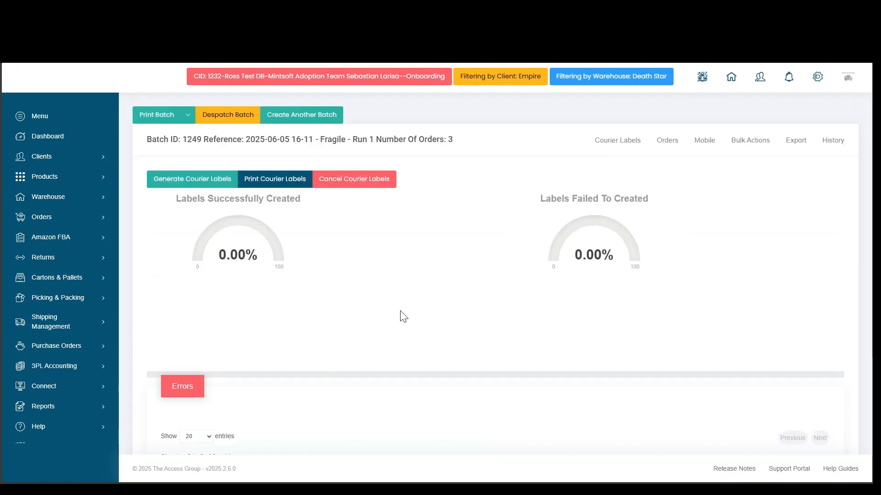
pyautogui.click(672, 148)
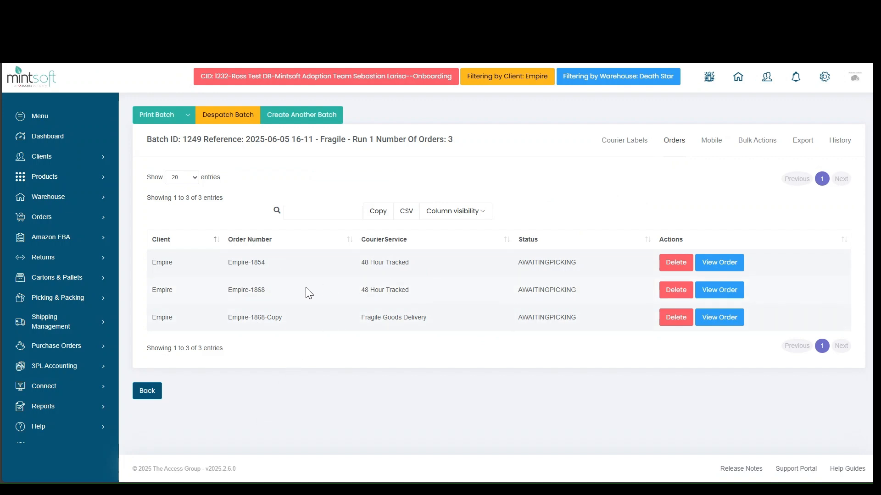
# Return to the batch schedules, open the Fragile schedule for editing, and save it after reviewing its settings
pyautogui.click(83, 301)
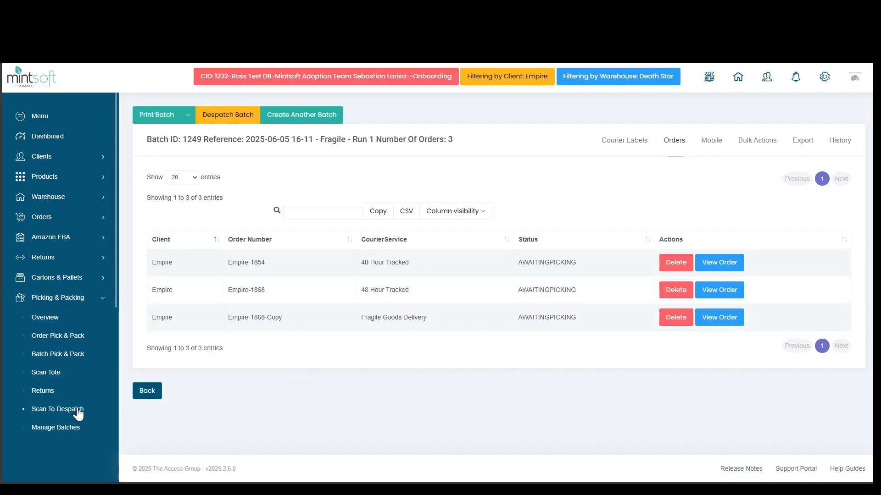
pyautogui.scroll(-1, 76, 411)
pyautogui.click(63, 407)
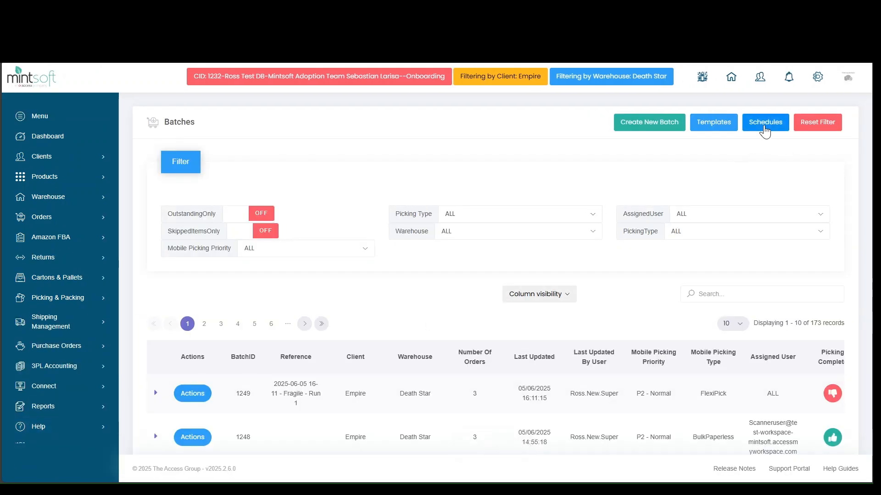
pyautogui.click(764, 131)
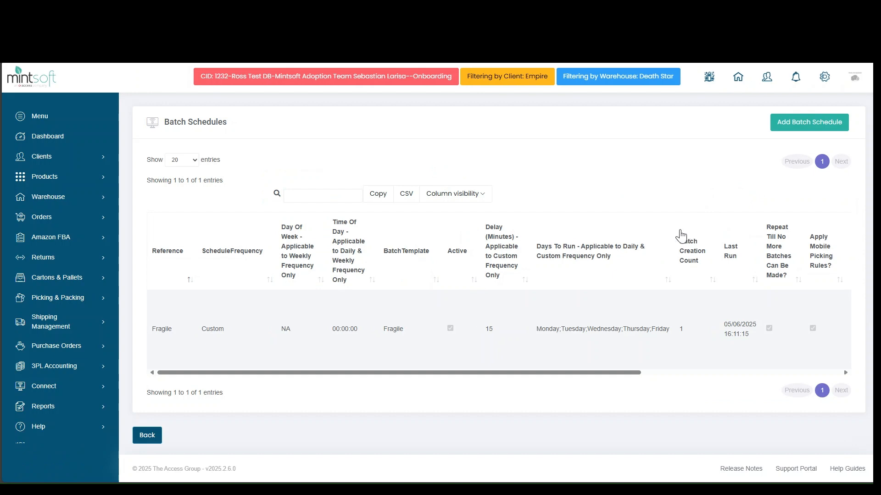
pyautogui.moveTo(461, 374); pyautogui.dragTo(663, 393)
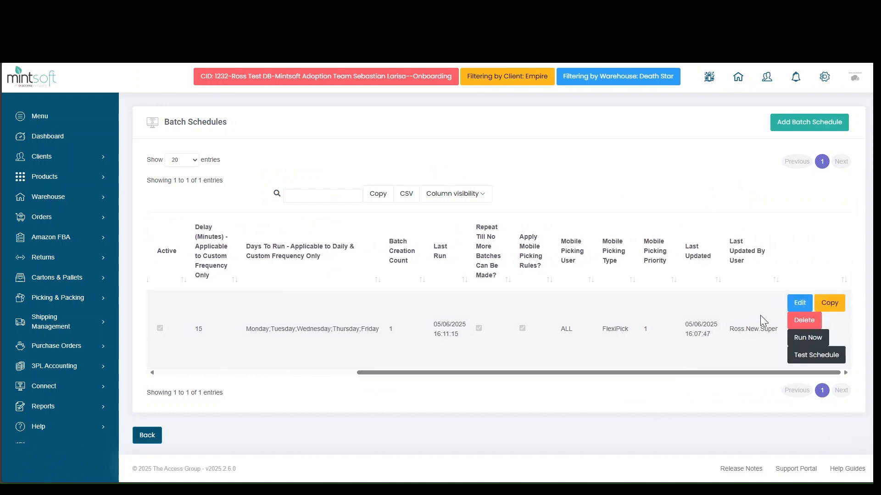
pyautogui.click(796, 306)
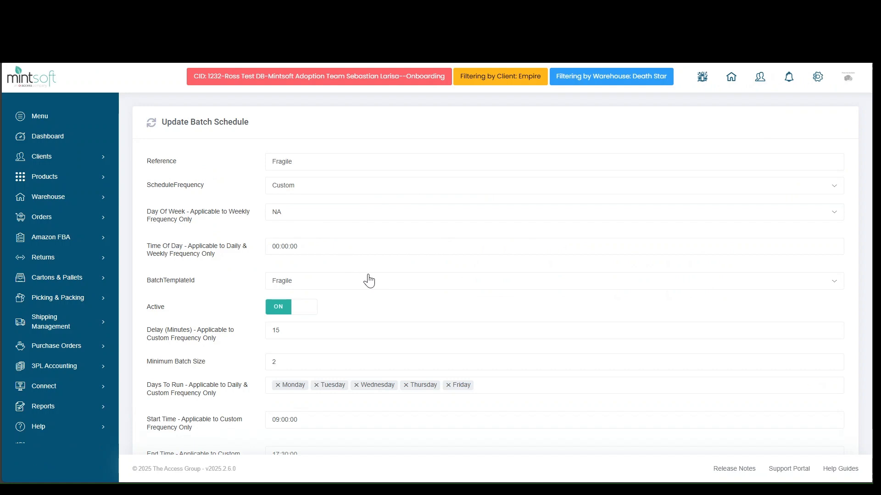
pyautogui.scroll(-1, 366, 281)
pyautogui.scroll(-3, 367, 280)
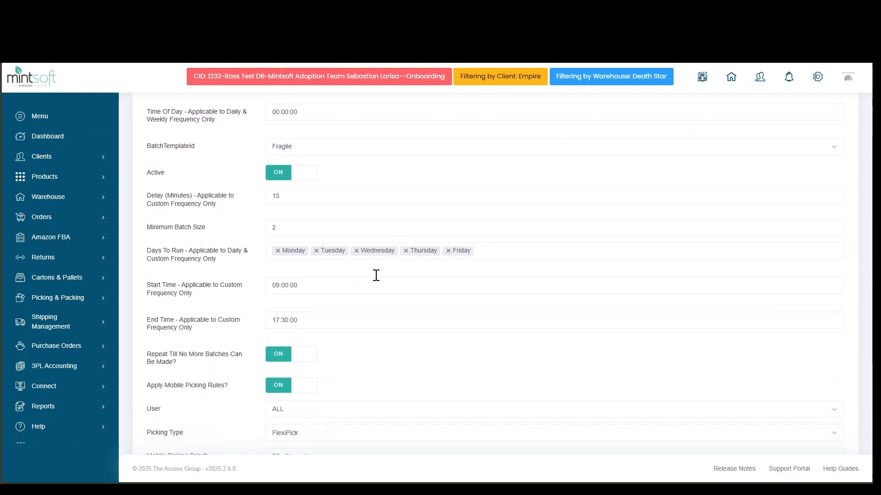
pyautogui.scroll(-1, 376, 275)
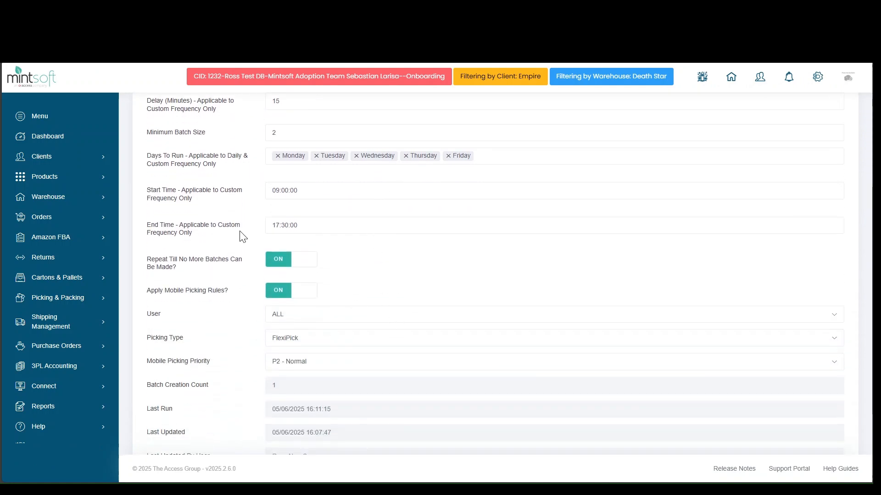
pyautogui.scroll(-2, 464, 320)
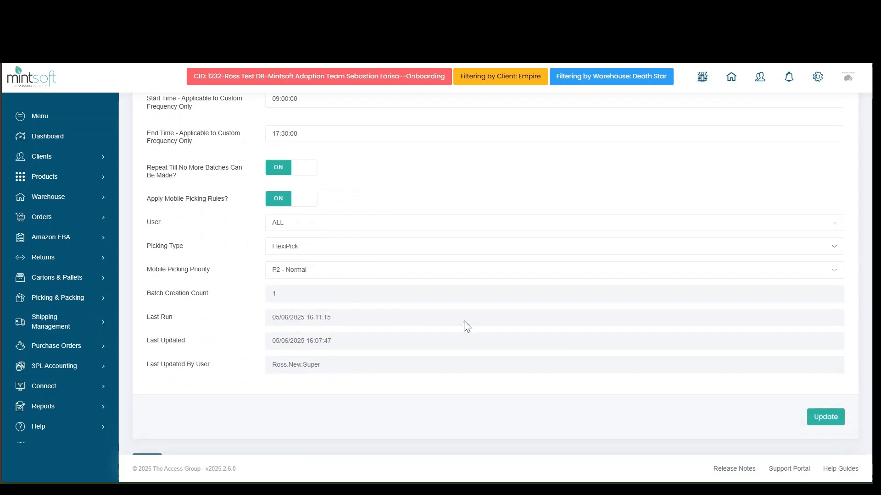
pyautogui.click(827, 419)
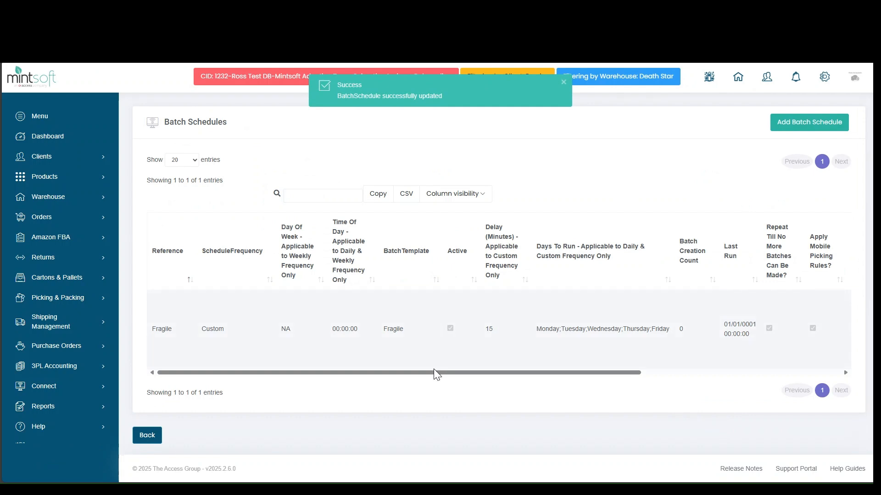
# Create a copy of the Fragile batch schedule
pyautogui.moveTo(435, 372); pyautogui.dragTo(647, 391)
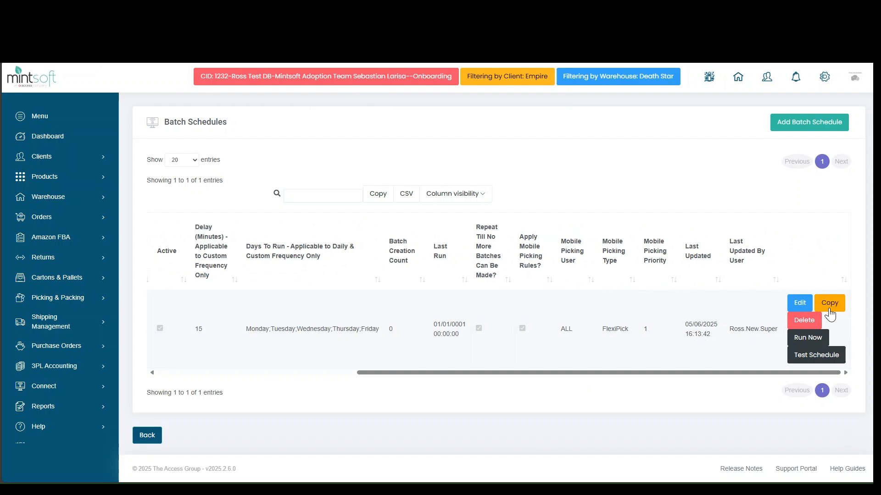
pyautogui.click(829, 303)
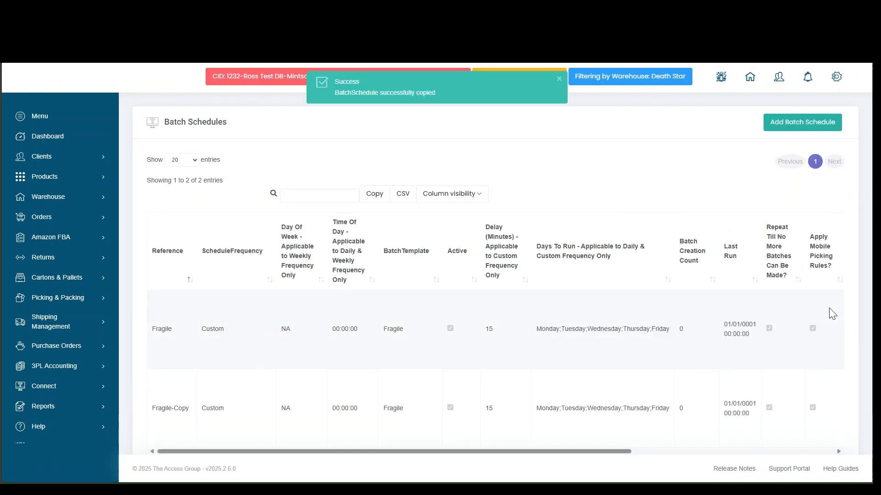
pyautogui.scroll(-1, 644, 327)
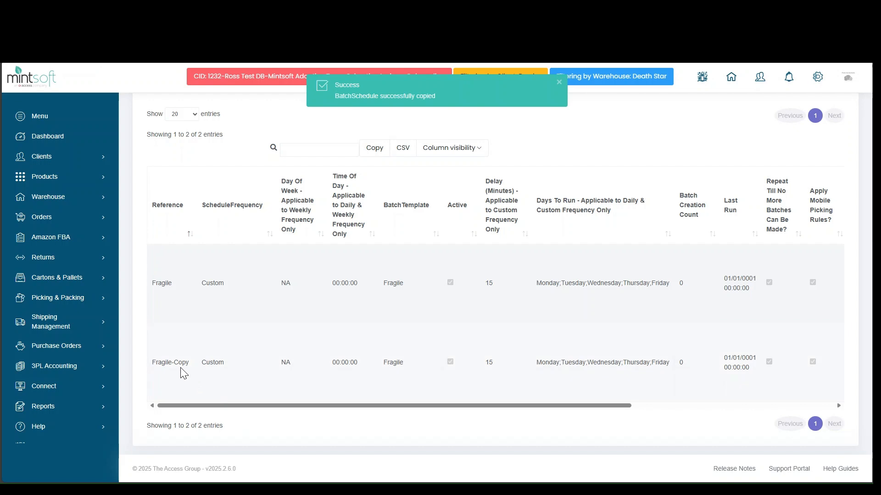
# Open the copied Fragile schedule for editing and view the batch templates available for it, keeping Fragile selected
pyautogui.moveTo(267, 406); pyautogui.dragTo(530, 406)
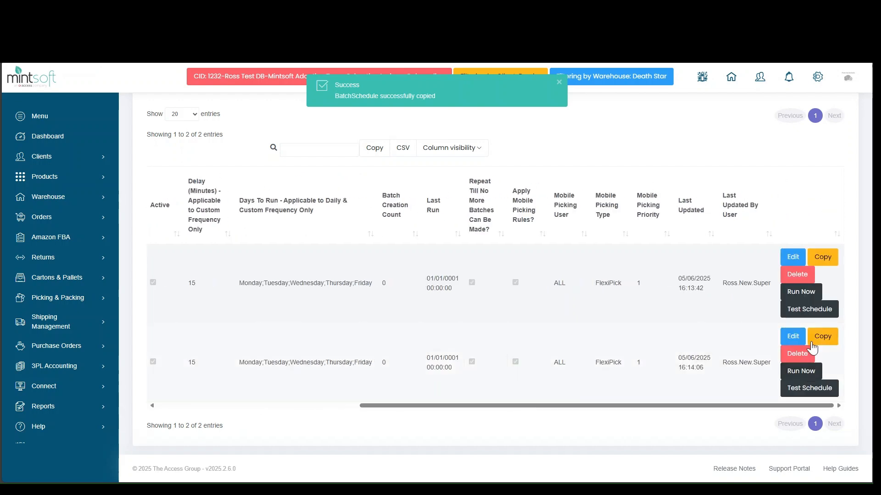
pyautogui.click(793, 335)
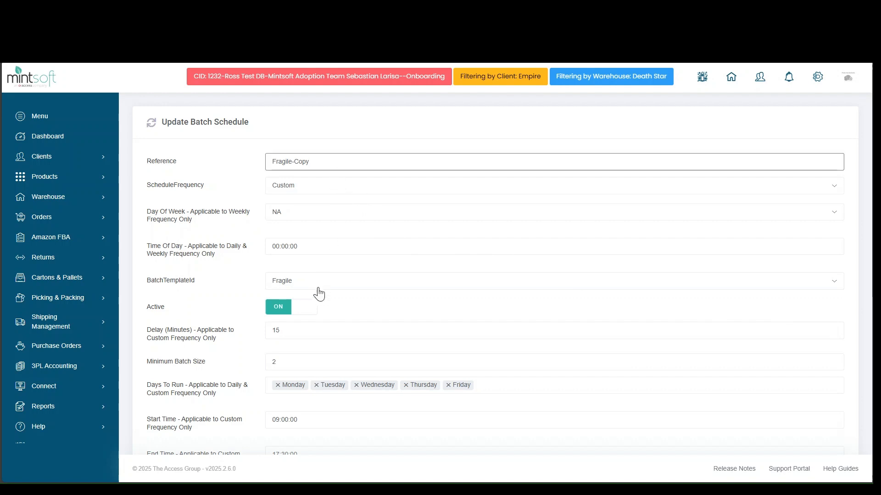
pyautogui.scroll(-2, 250, 336)
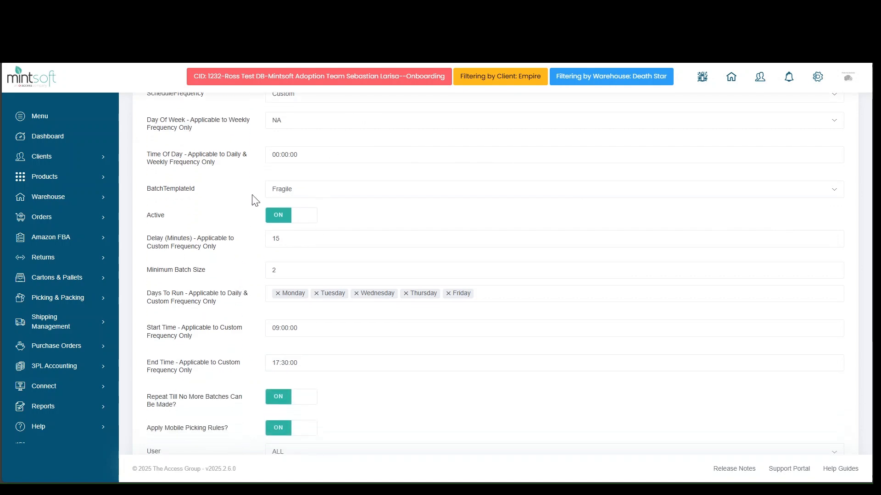
pyautogui.click(267, 190)
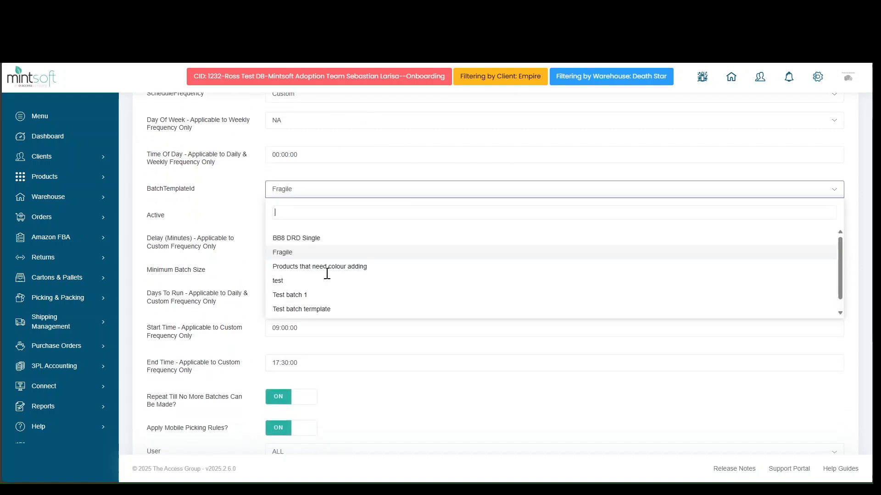
pyautogui.click(211, 191)
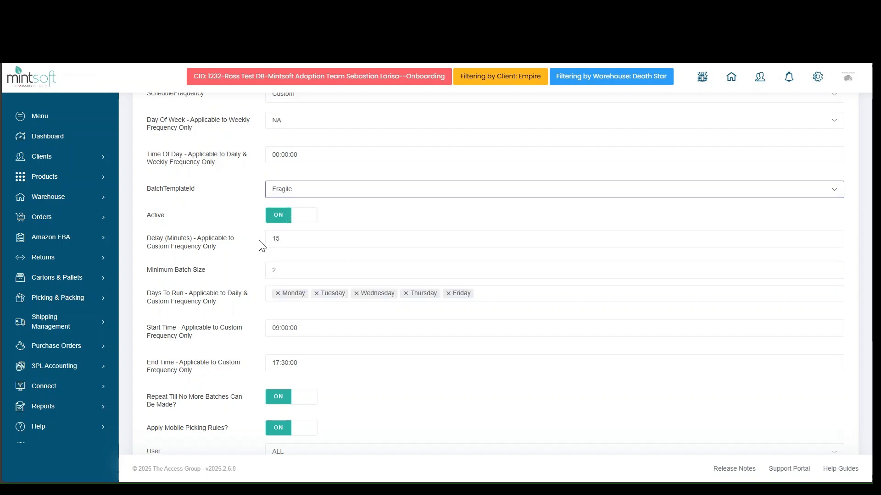